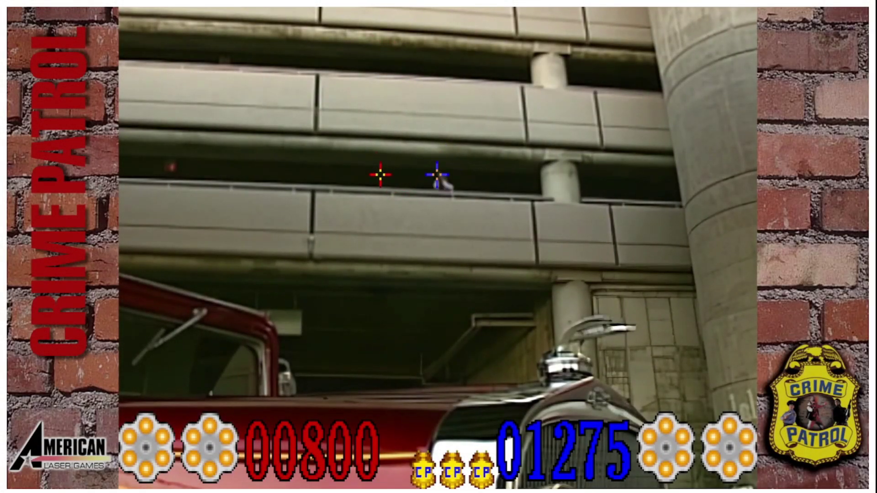
left_click(441, 176)
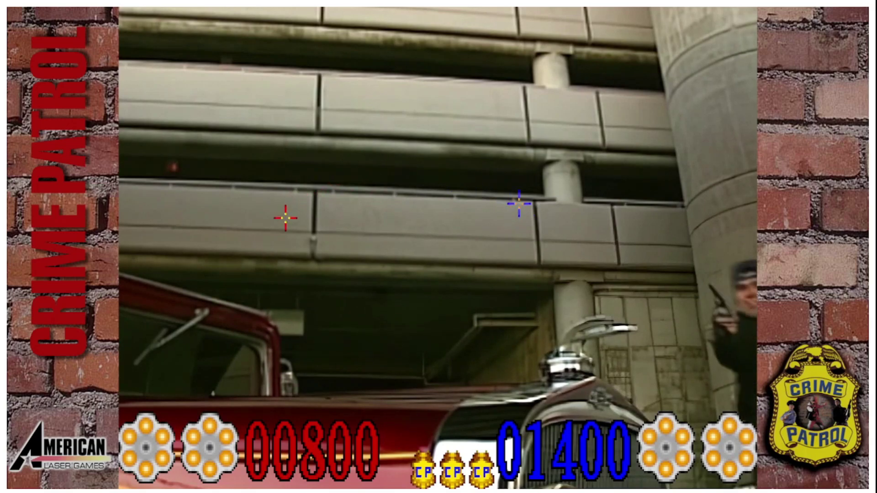
left_click(667, 338)
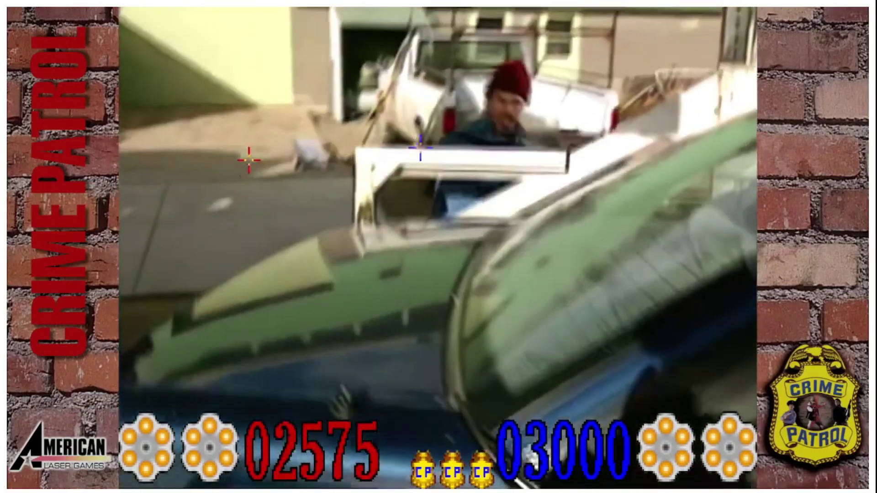
left_click(470, 164)
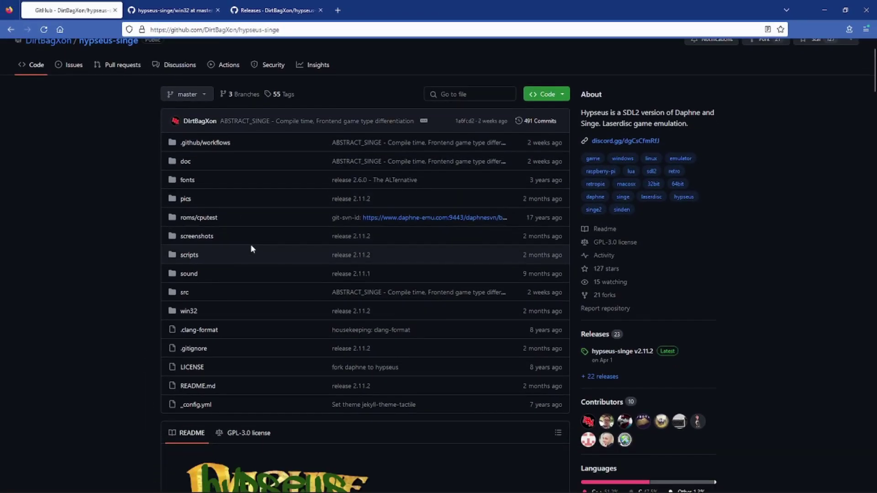
- Review the Hypseus Singe README and open its linked Windows files and documentation page
scroll(250, 270, "down", 1)
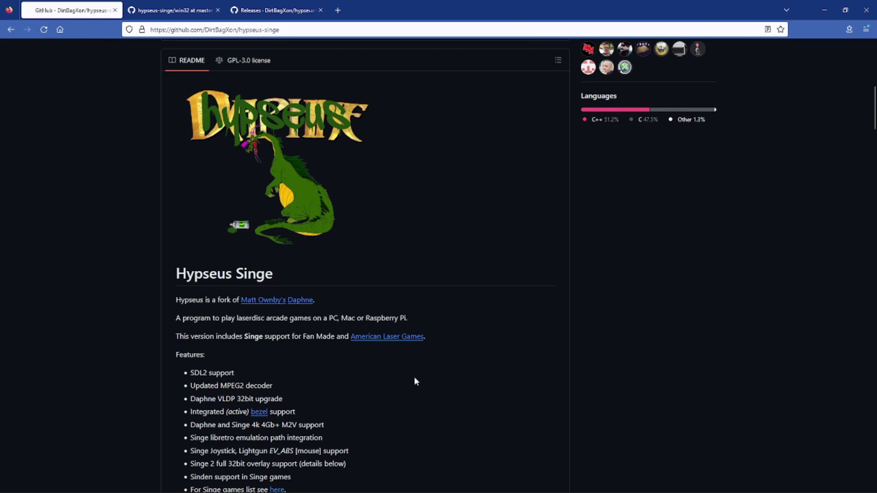
scroll(415, 381, "down", 4)
scroll(414, 382, "down", 3)
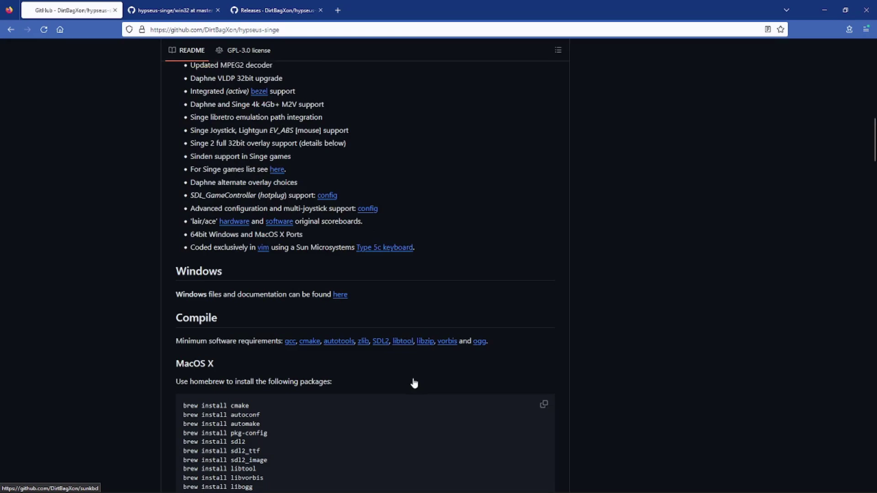
scroll(605, 398, "down", 10)
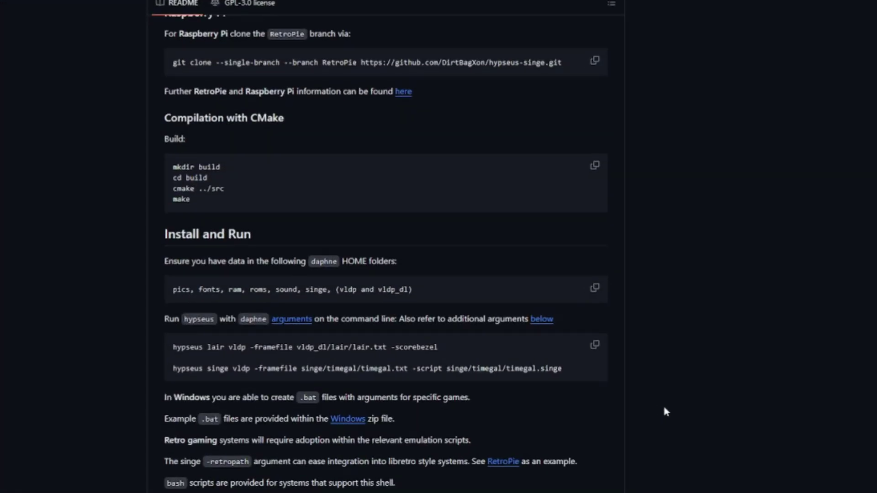
scroll(697, 420, "up", 9)
scroll(585, 361, "up", 5)
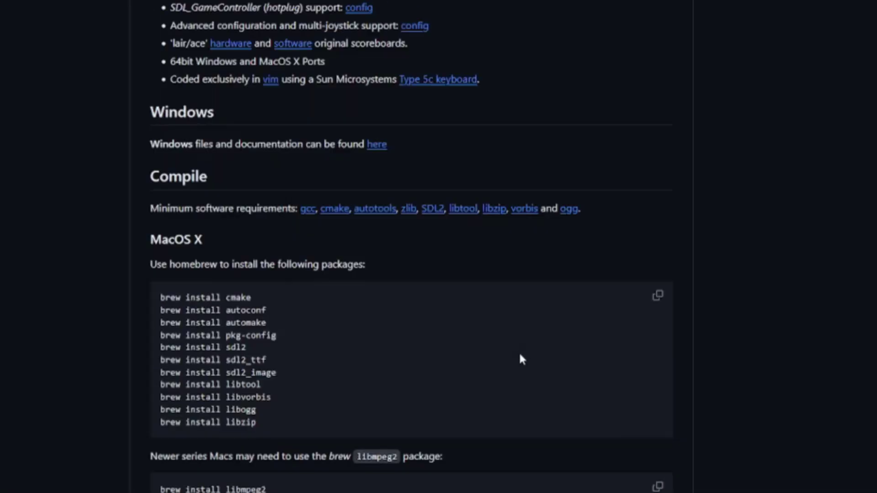
left_click(397, 265)
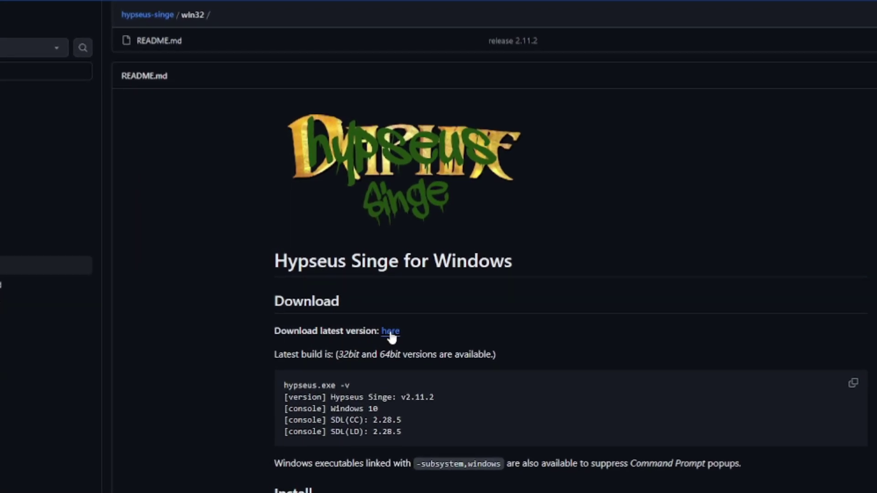
- Open the latest release page and download the 64-bit Windows package Hypseus.Singe-v2.11.2-win64.zip
right_click(388, 327)
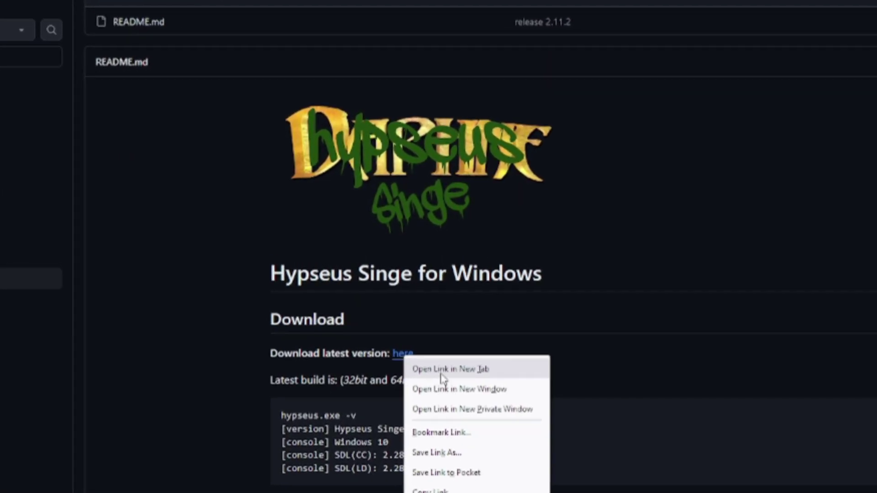
left_click(438, 363)
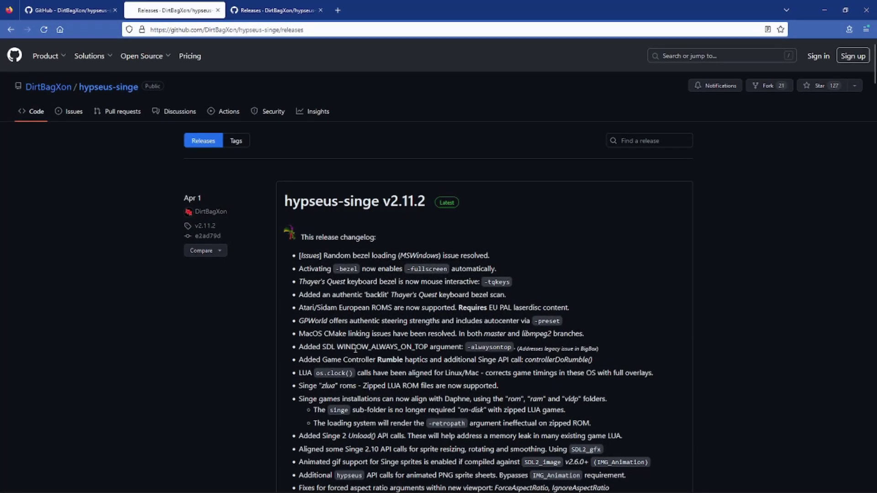
scroll(356, 352, "down", 10)
scroll(726, 340, "down", 4)
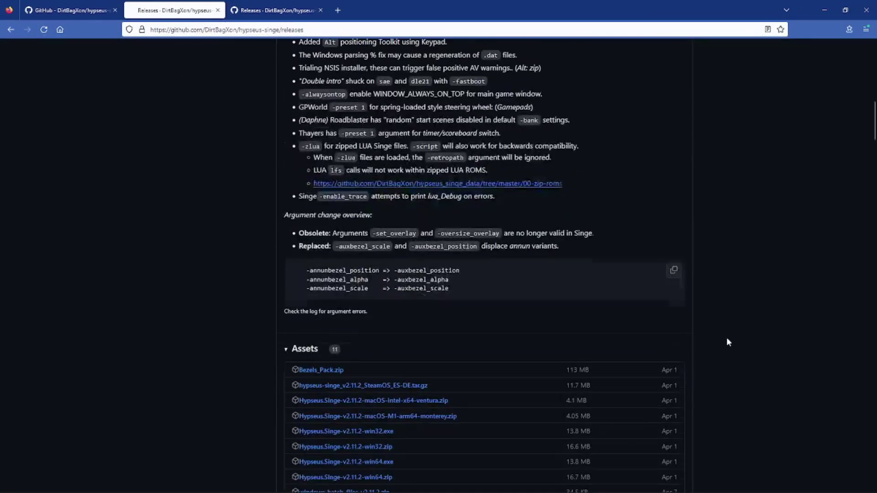
scroll(726, 341, "down", 3)
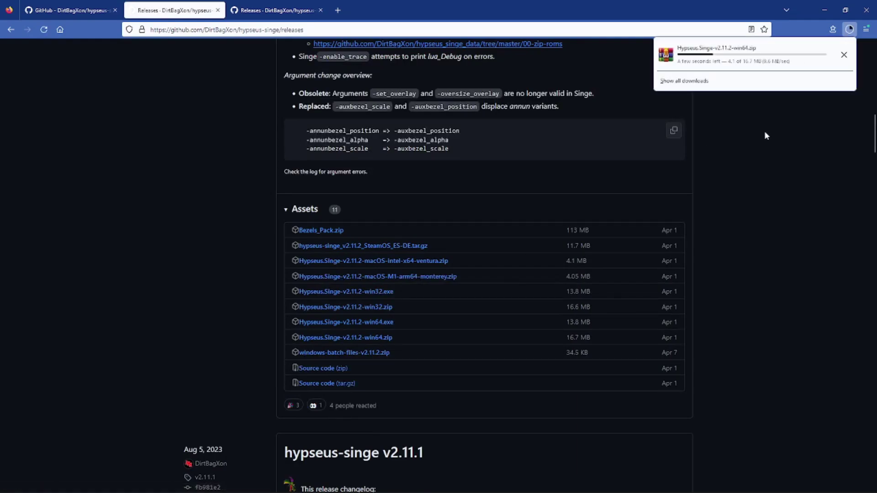
left_click(844, 54)
- In the Downloads folder, extract Hypseus.Singe-v2.11.2-win64.zip to a folder of the same name and open that folder
double_click(372, 149)
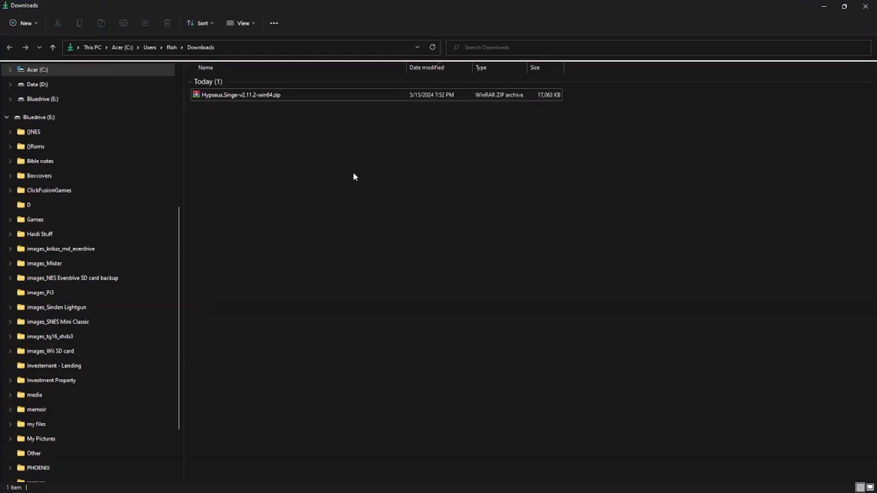
right_click(231, 95)
mouse_move(255, 112)
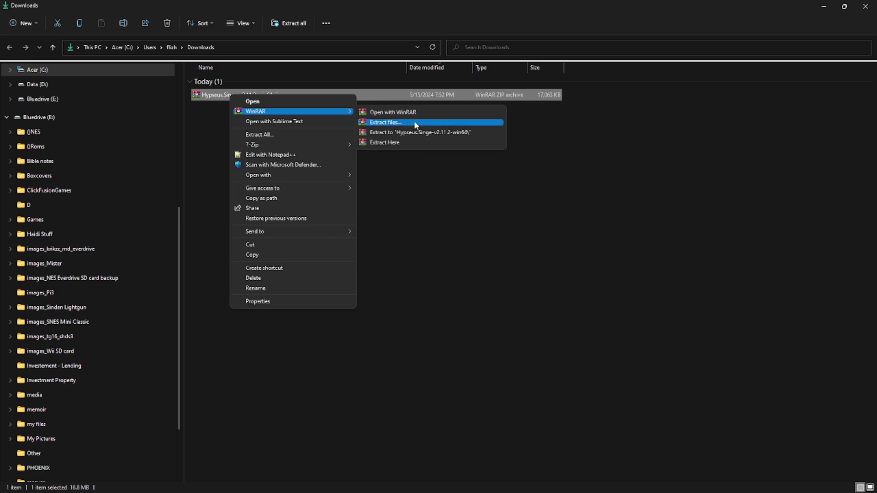
left_click(413, 132)
double_click(254, 109)
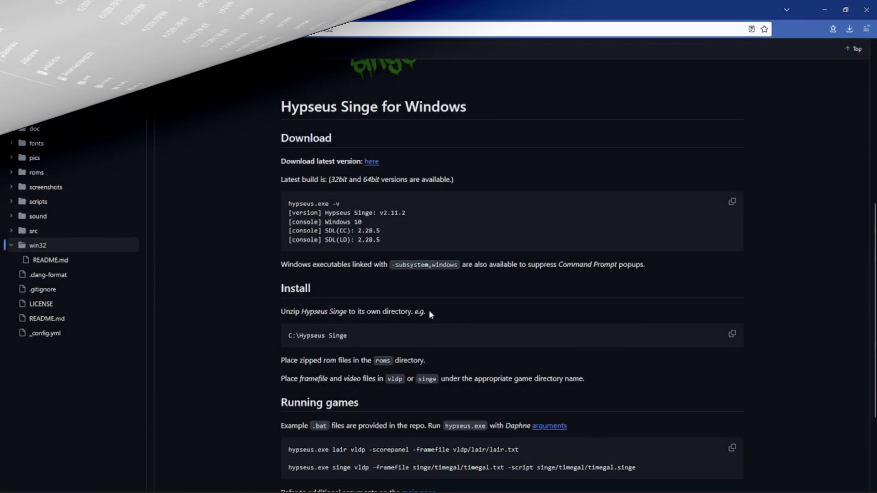
- Following the install instructions, move the extracted Hypseus Singe folder into LaunchBox\Emulators on the LB Passport (F:) drive
left_click_drag(429, 311, 292, 310)
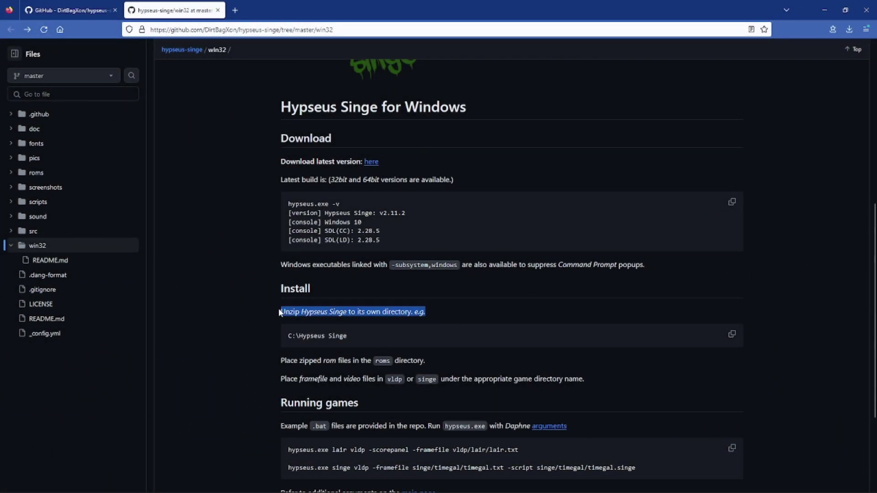
key("alt+Tab")
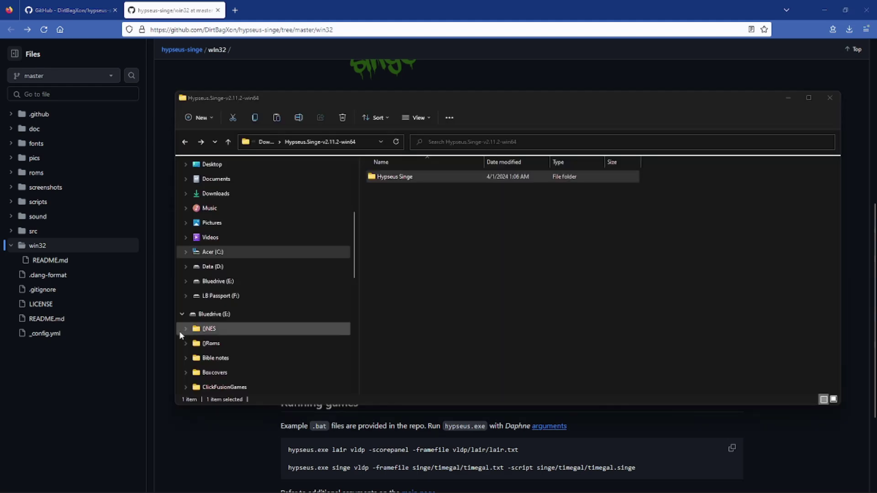
right_click(389, 181)
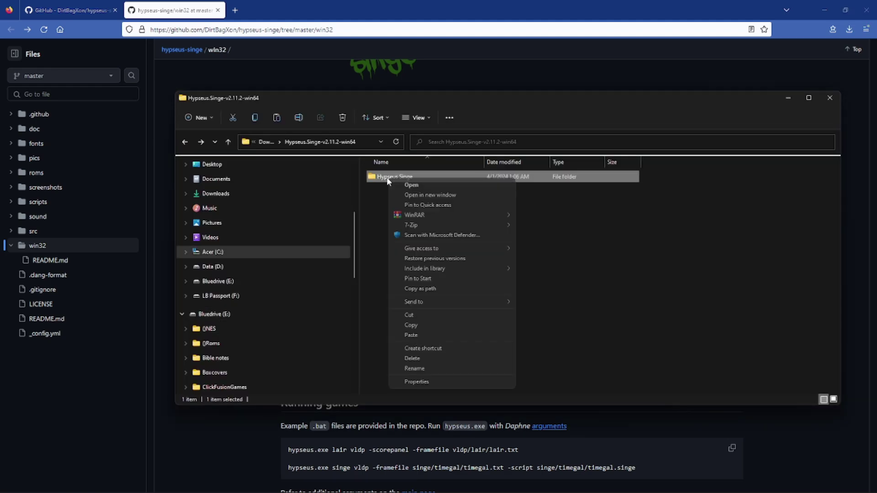
left_click(411, 315)
left_click(225, 297)
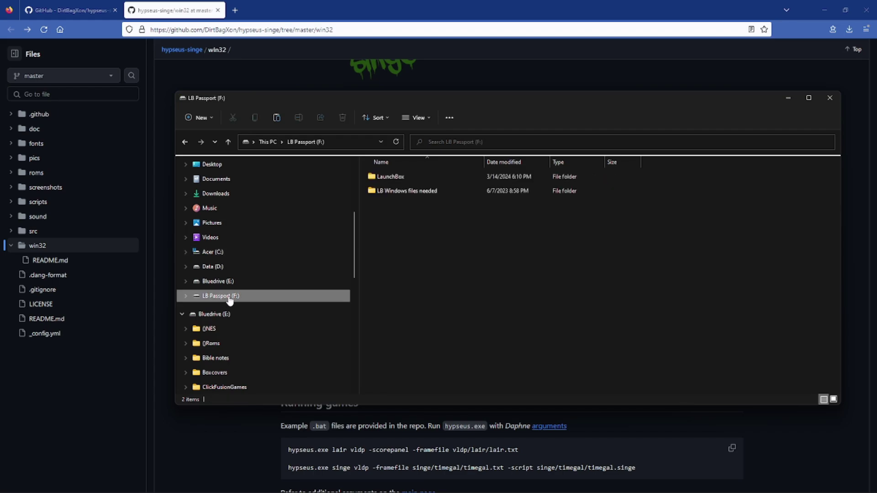
double_click(395, 180)
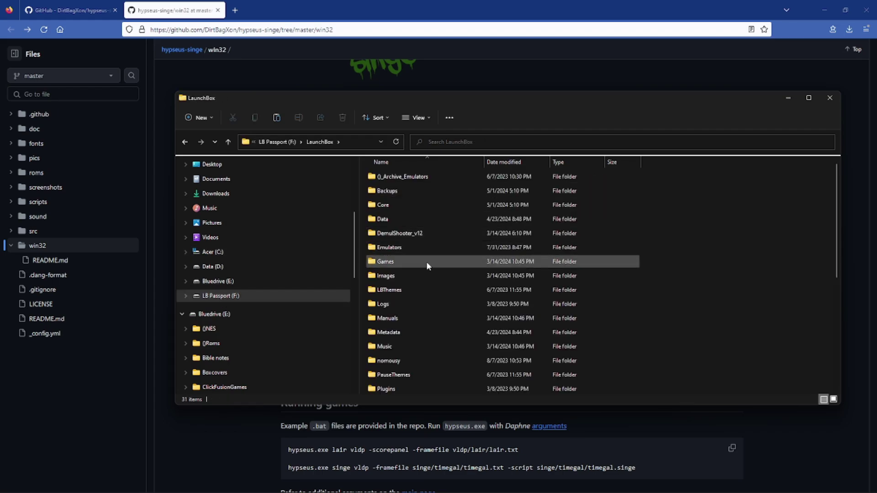
double_click(401, 247)
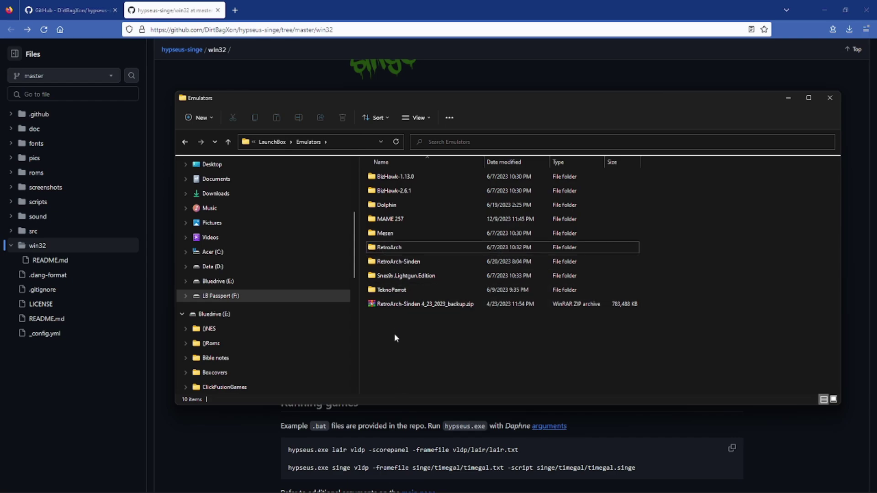
key("ctrl+v")
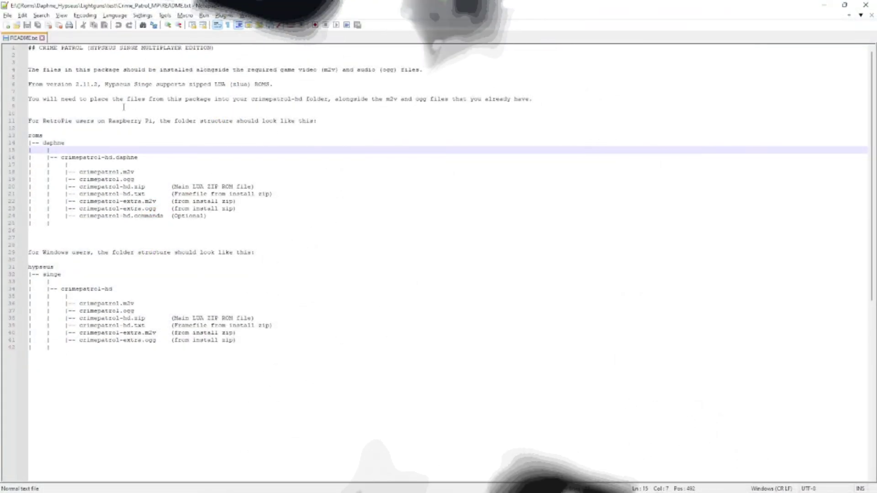
- Read the introduction of the Crime Patrol multiplayer README about the supported version and required game files
left_click(96, 84)
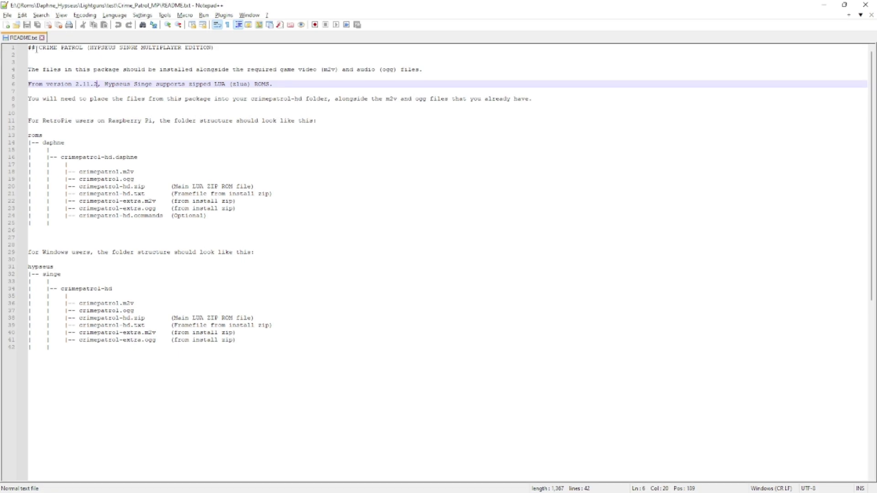
left_click_drag(36, 48, 236, 54)
left_click(229, 69)
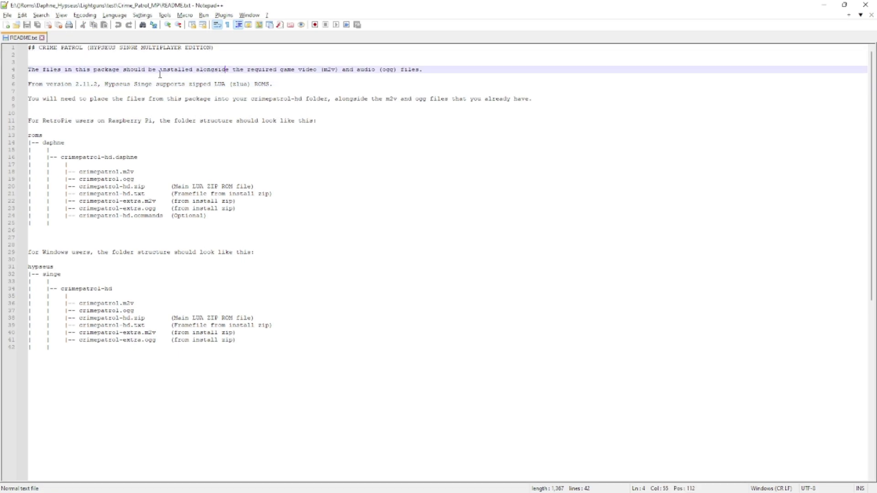
left_click(56, 75)
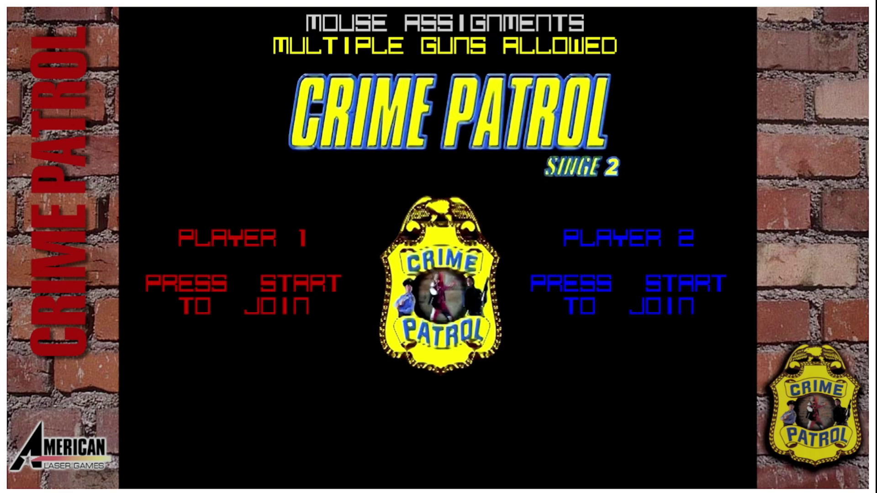
- Join Crime Patrol as Player 1 and Player 2 on the mouse assignments screen, assigning a mouse to each
key("1")
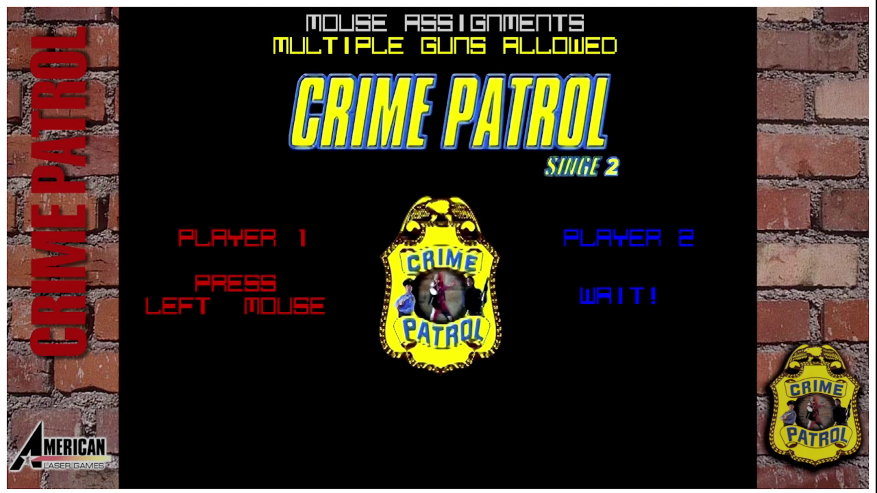
left_click(438, 246)
key("2")
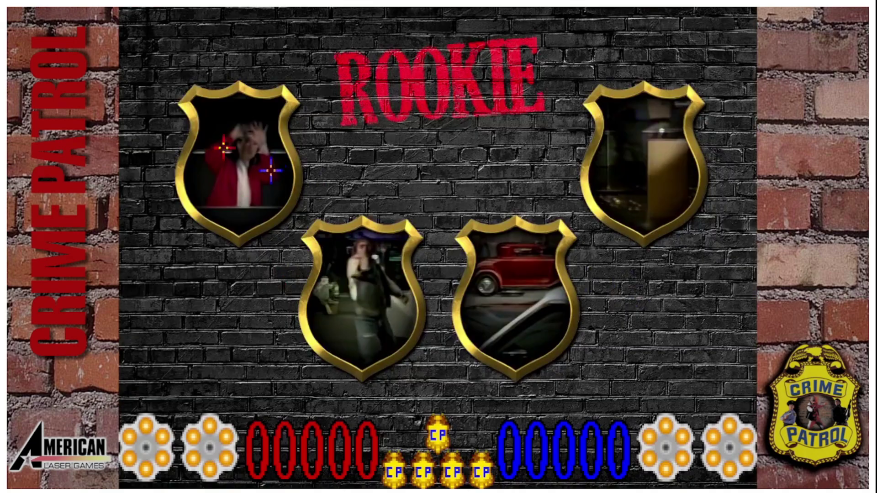
left_click(223, 171)
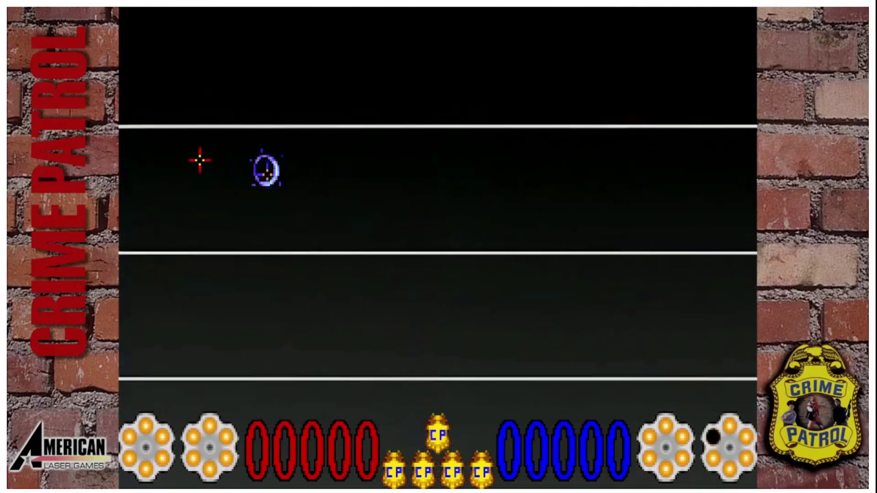
left_click(281, 215)
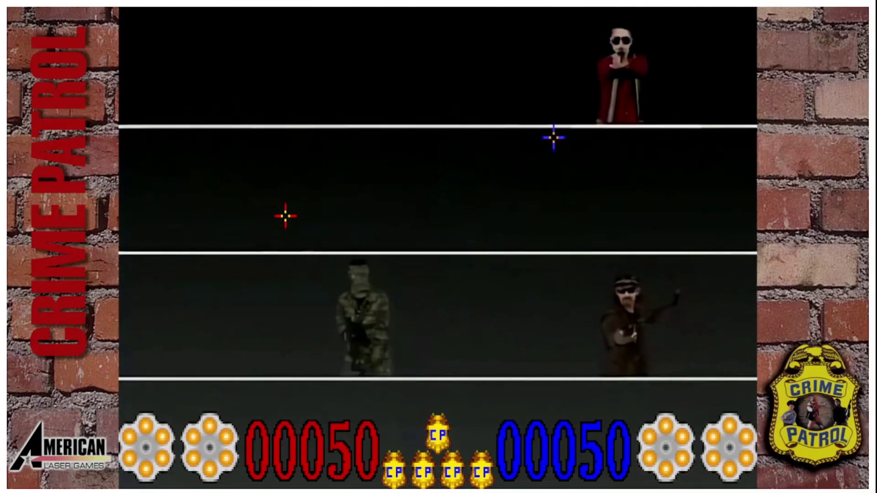
left_click(345, 302)
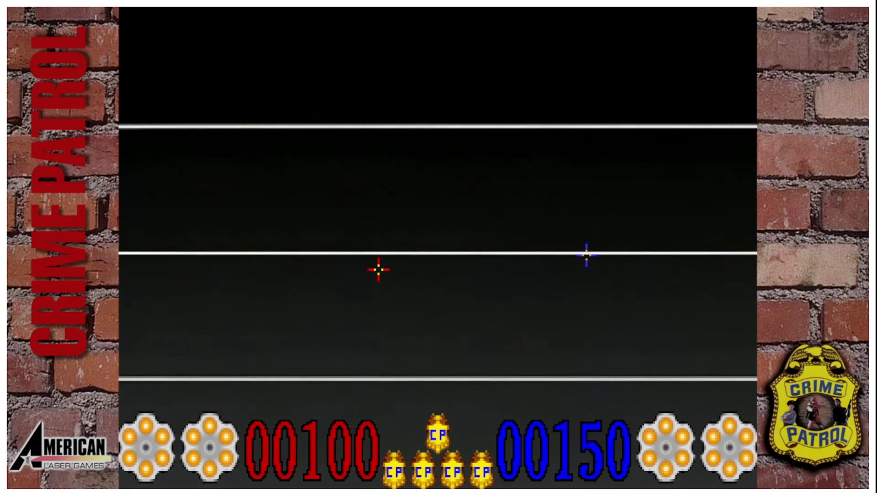
left_click(297, 183)
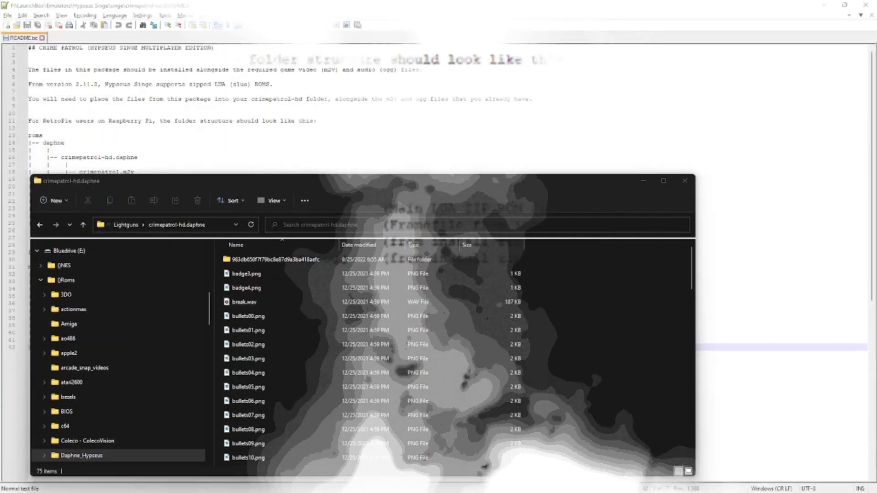
- Arrange the crimepatrol-hd.daphne and crimepatrol-hd folder windows over the README, with the crimepatrol-hd.daphne folder in front
key("alt+Tab")
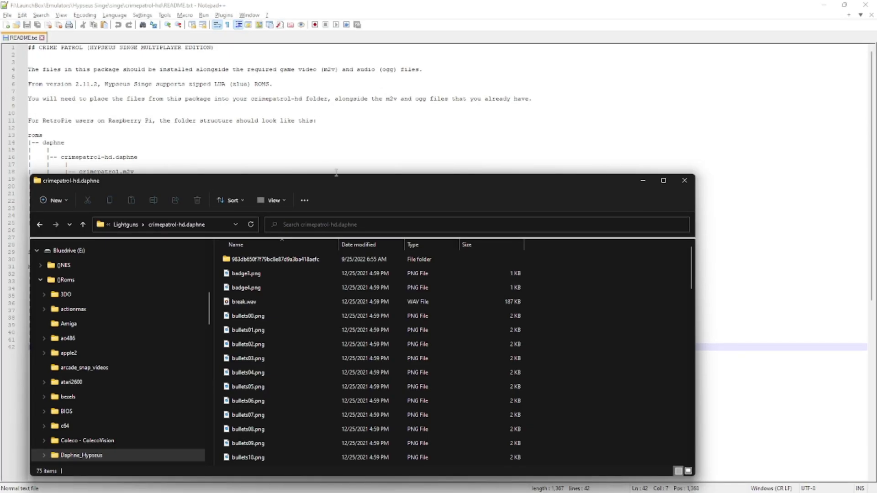
left_click_drag(343, 187, 543, 66)
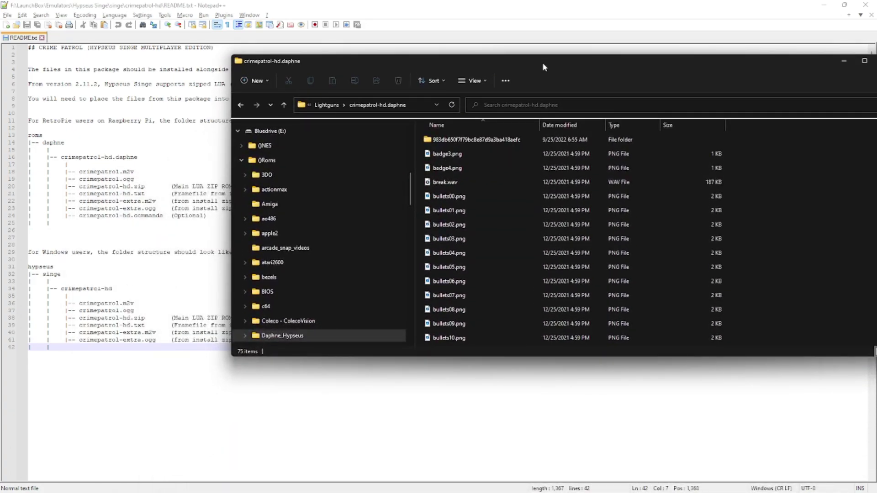
key("alt+Tab")
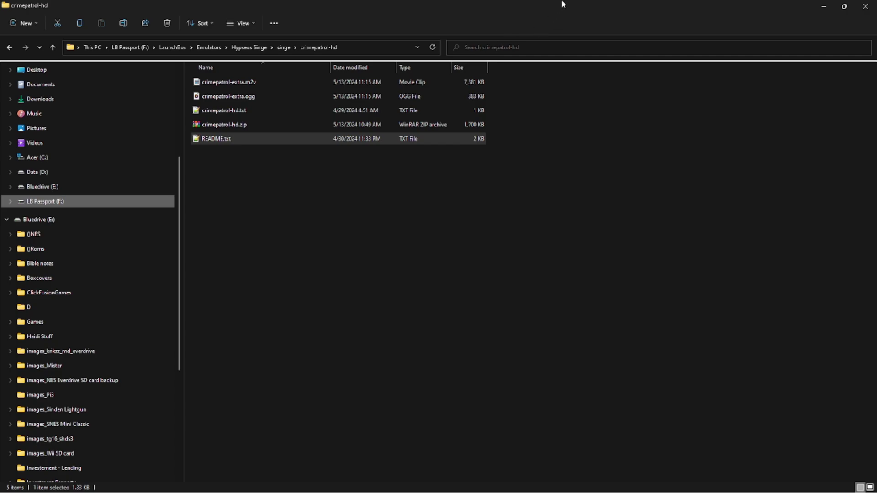
left_click_drag(562, 4, 408, 170)
left_click(480, 61)
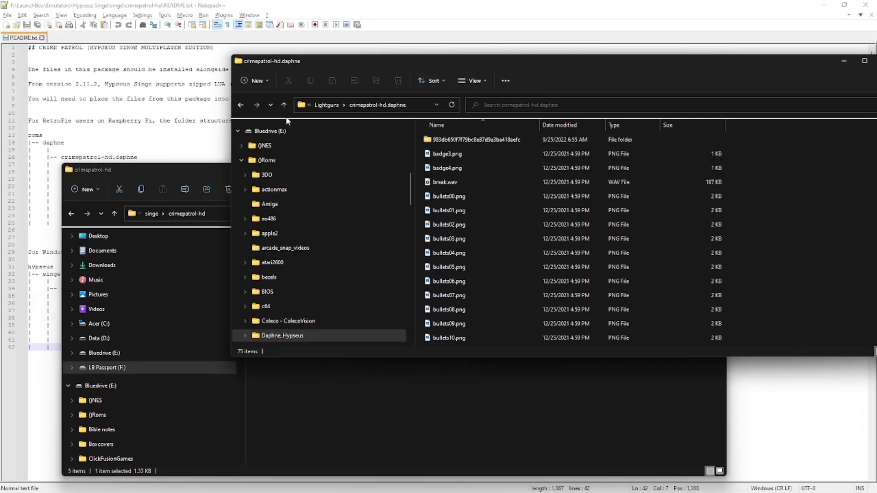
- Check the README line about placing the package files in crimepatrol-hd alongside the existing m2v and ogg files
left_click_drag(193, 174, 402, 183)
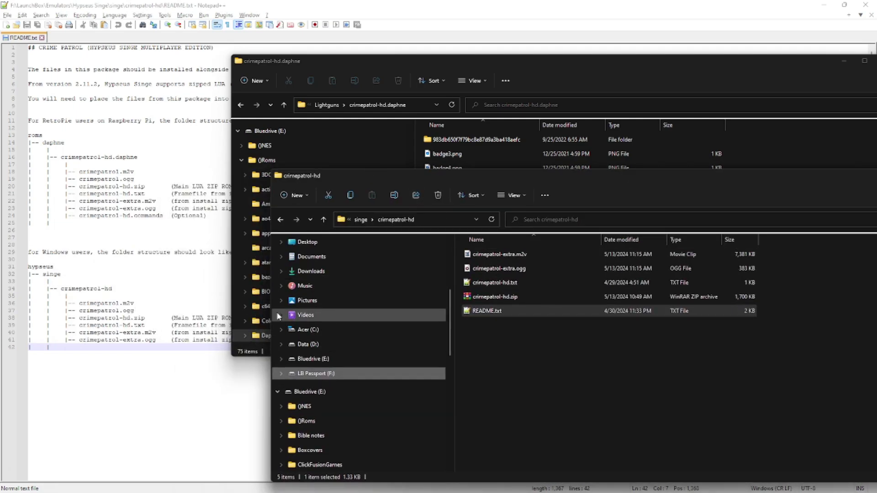
left_click(475, 153)
scroll(512, 230, "down", 5)
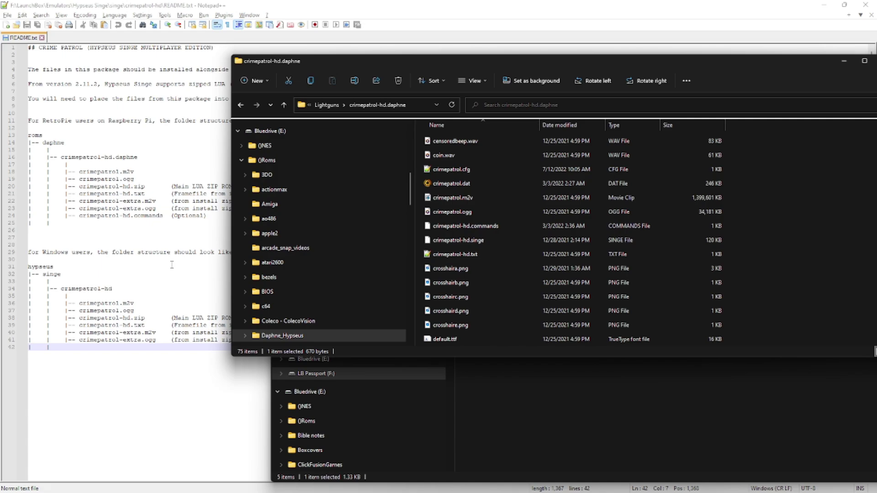
left_click(178, 252)
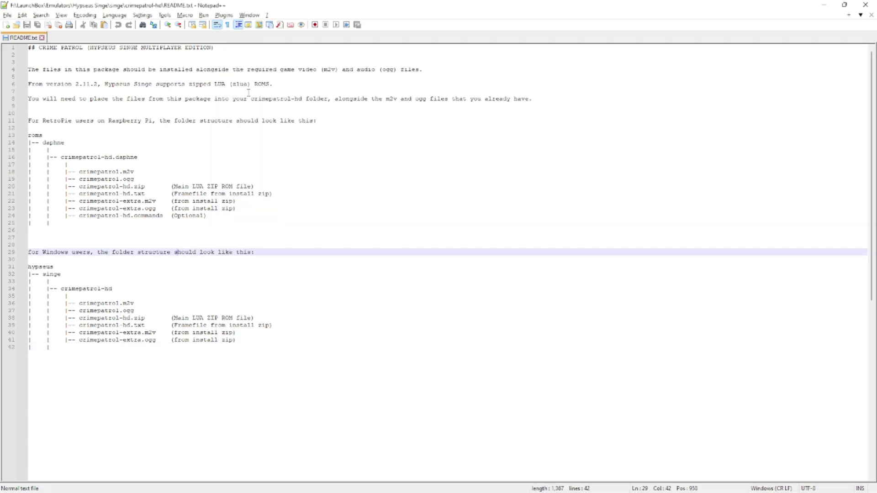
left_click_drag(333, 101, 506, 100)
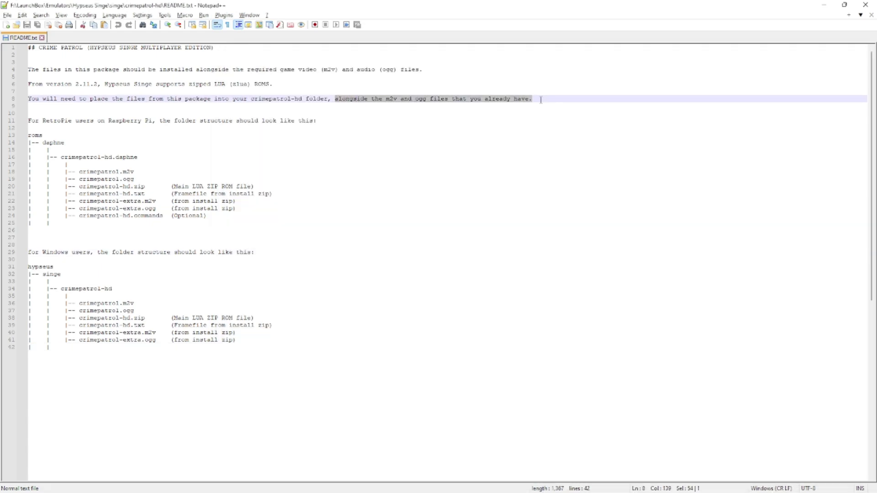
- Copy crimepatrol.m2v and crimepatrol.ogg from the crimepatrol-hd.daphne folder into the singe\crimepatrol-hd folder
key("alt+Tab")
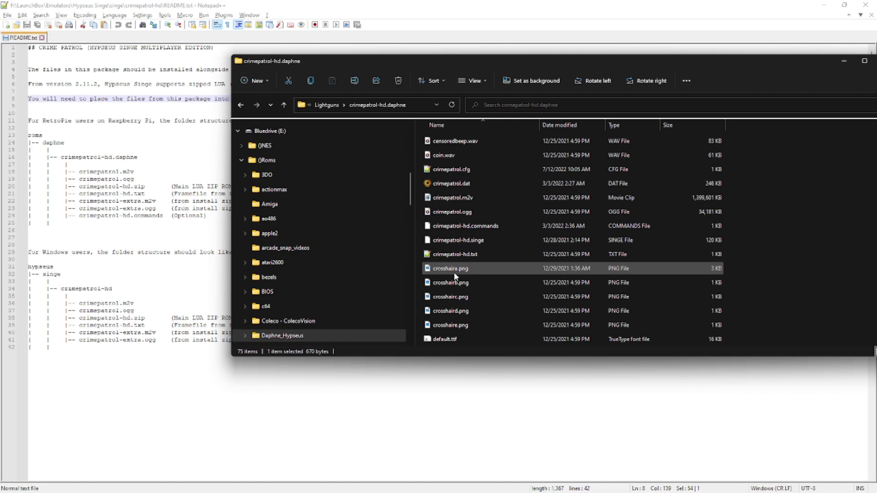
left_click(459, 196)
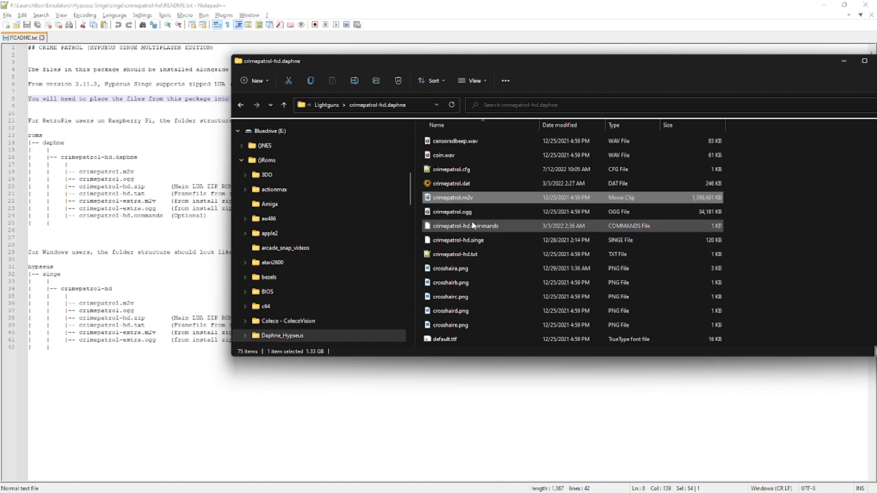
left_click(452, 209, "ctrl")
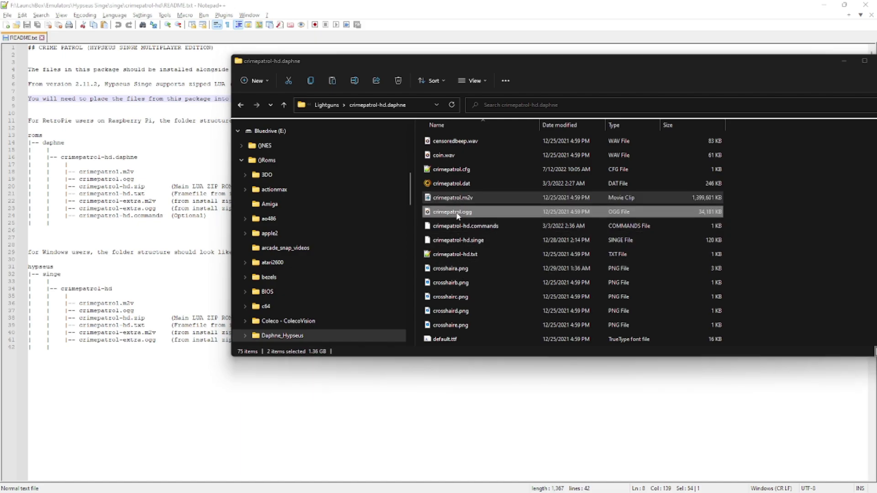
key("alt+Tab")
key("Tab")
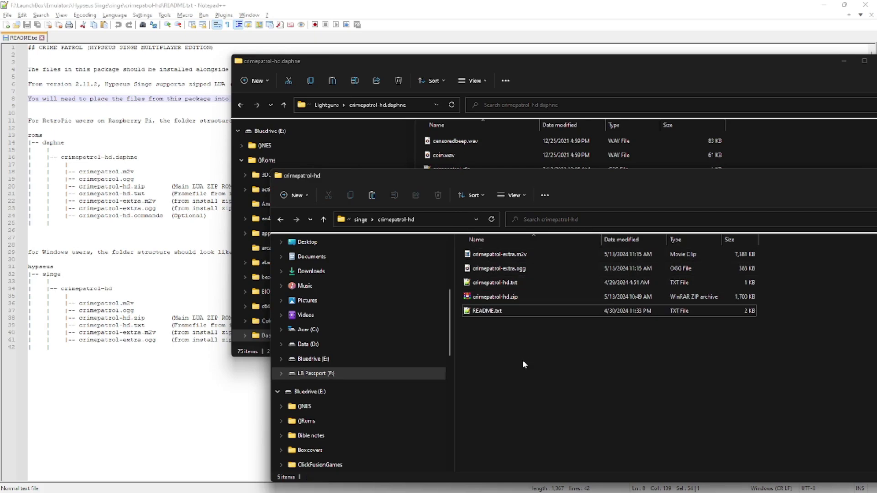
key("ctrl+v")
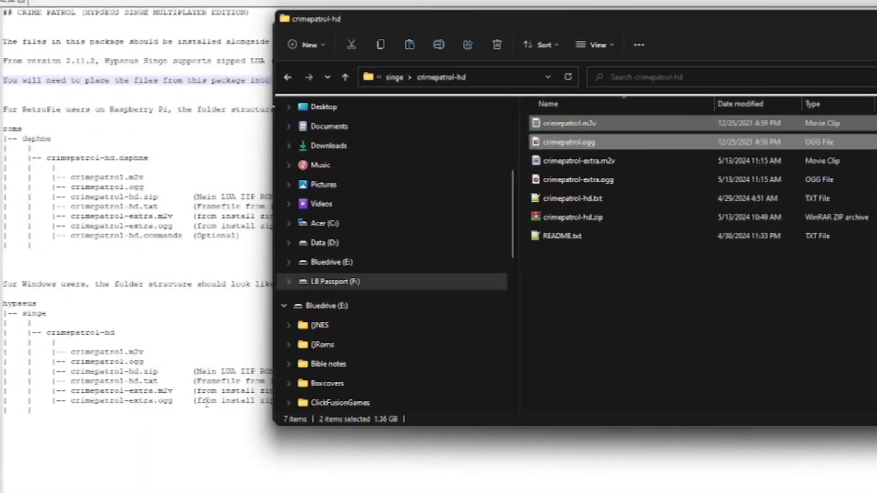
- Compare the files in the crimepatrol-hd folder with the Windows folder structure listed in the README
left_click(155, 407)
key("alt+Tab")
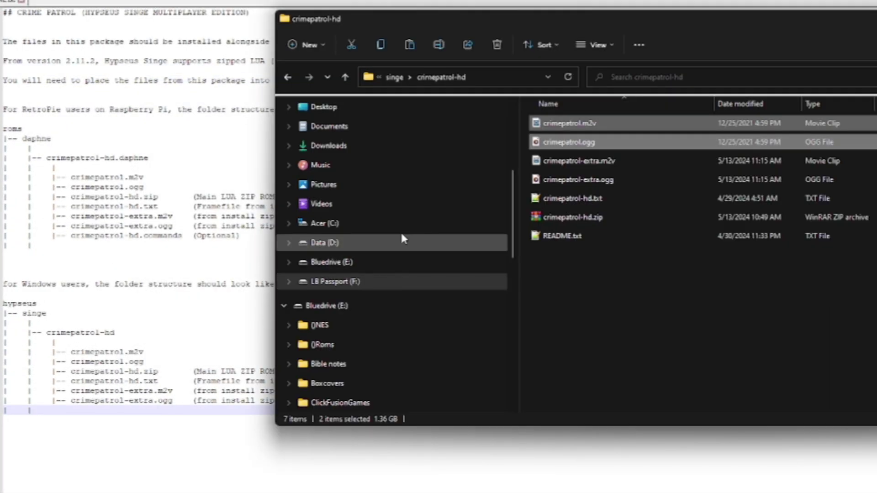
left_click(566, 123)
left_click(566, 141)
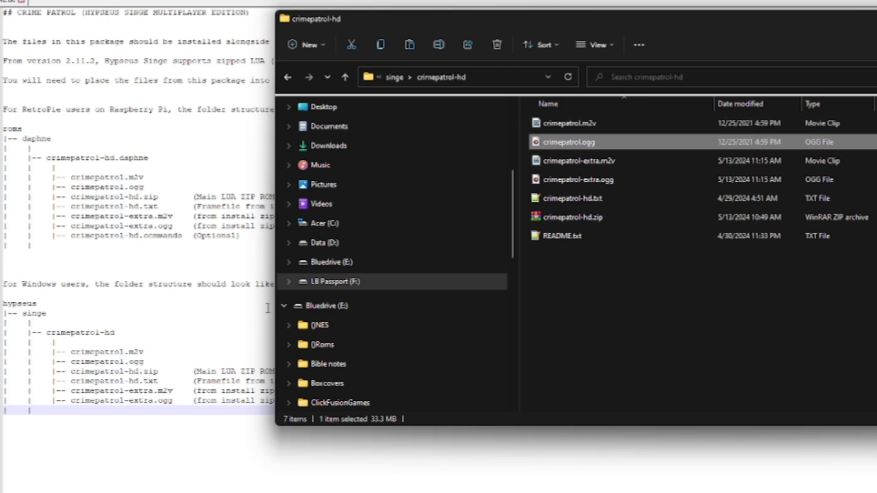
left_click(573, 217)
key("Up")
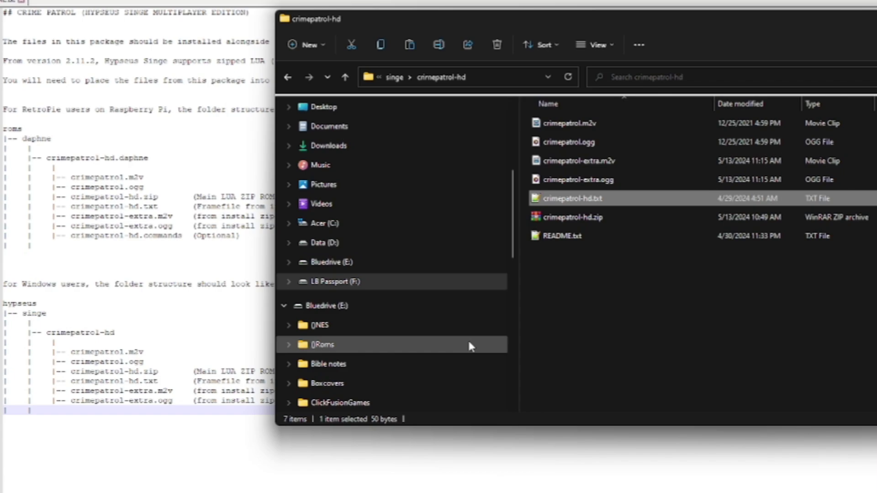
left_click(605, 162)
left_click(597, 183)
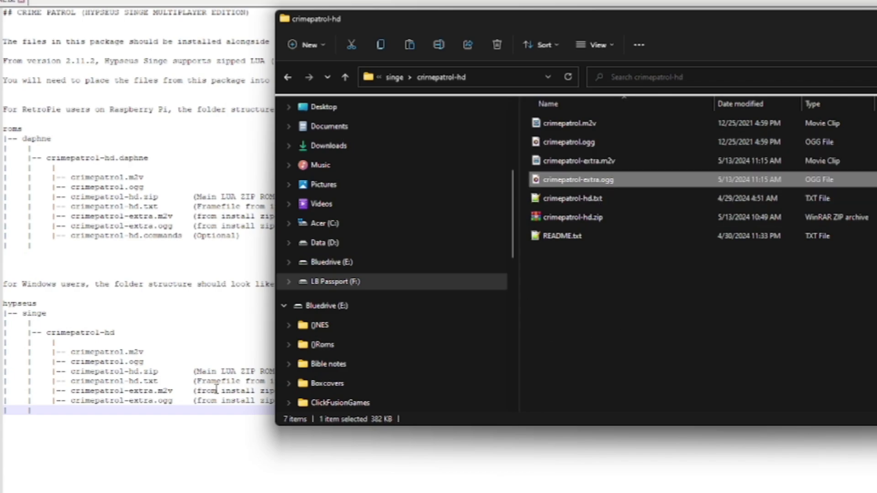
left_click(162, 403)
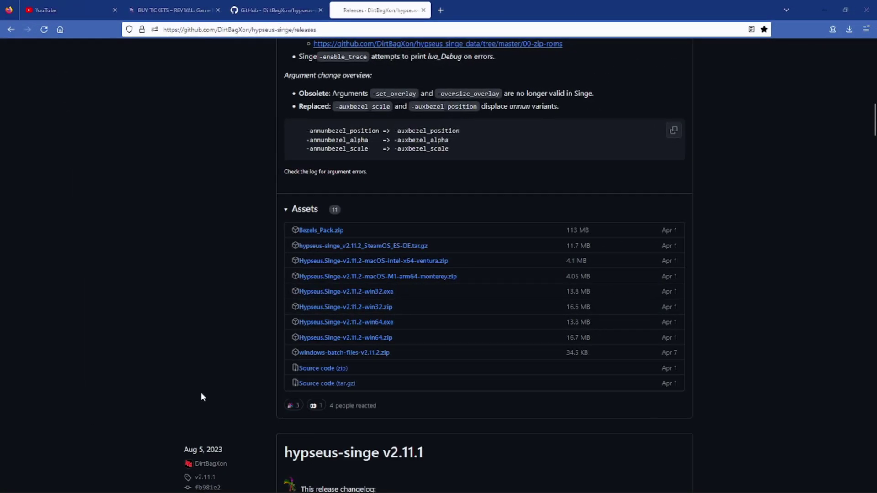
- Download windows-batch-files-v2.11.2.zip from the Hypseus Singe release assets and show it in a maximized Downloads folder window
scroll(192, 378, "up", 2)
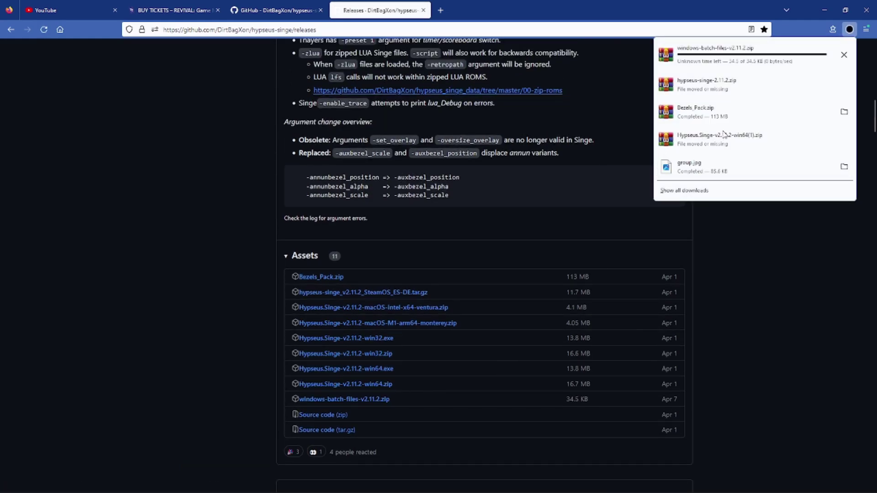
left_click(843, 53)
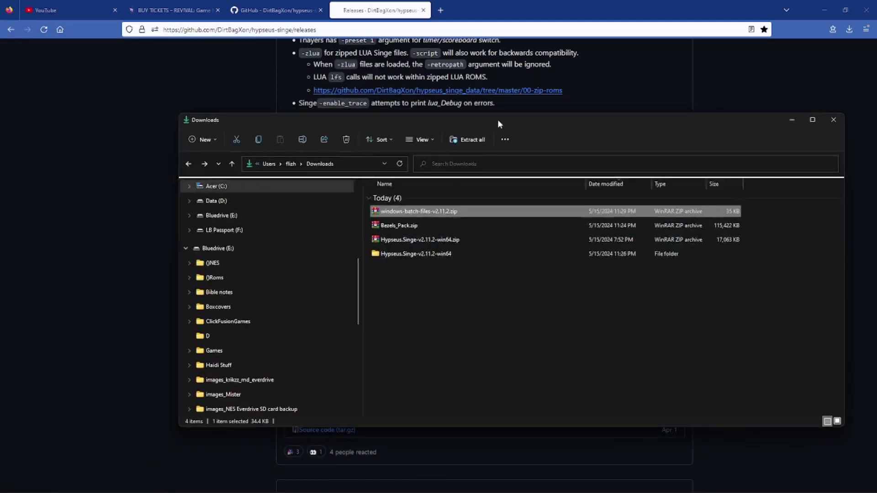
left_click_drag(497, 119, 509, 128)
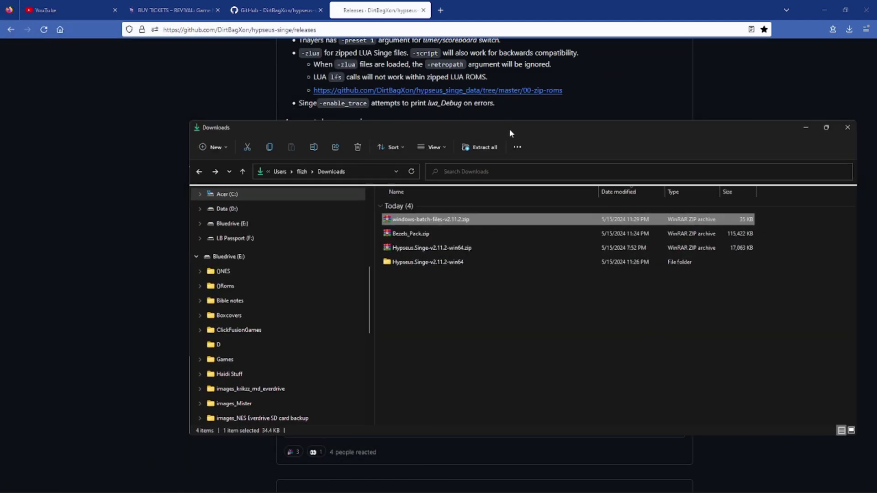
double_click(508, 128)
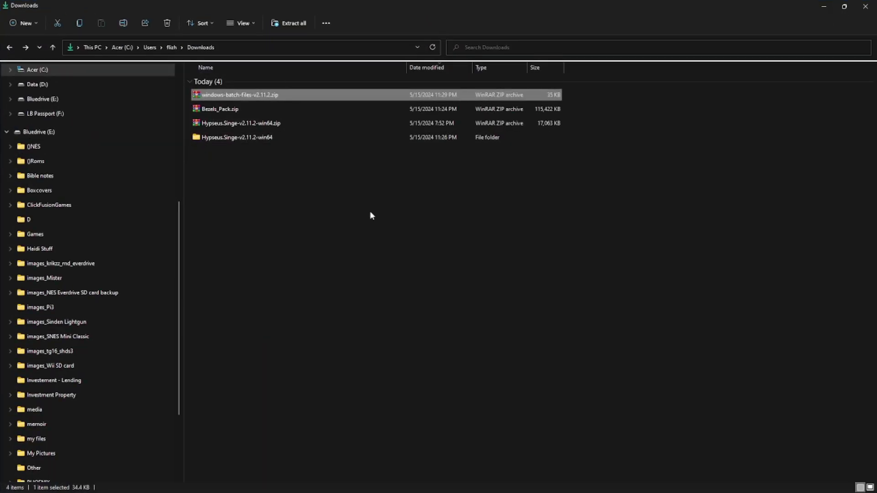
- Delete Bezels_Pack.zip from Downloads and extract windows-batch-files-v2.11.2.zip into its own folder
left_click(223, 109)
key("Delete")
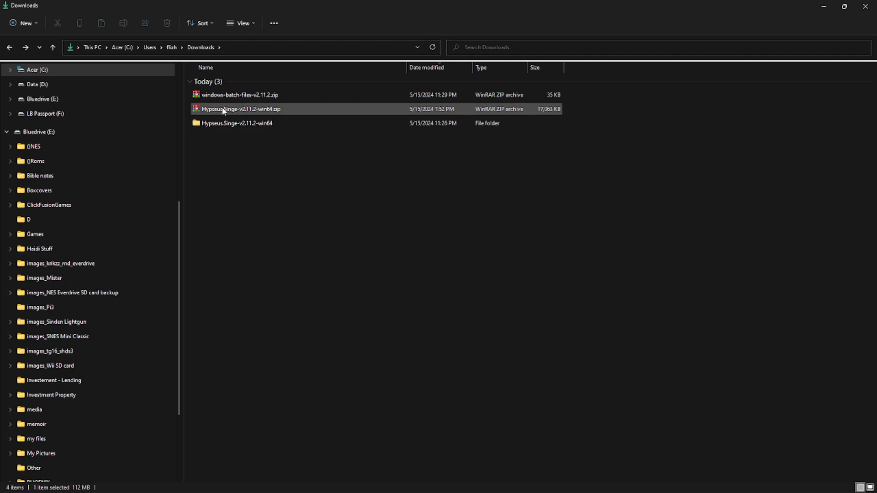
left_click(226, 94)
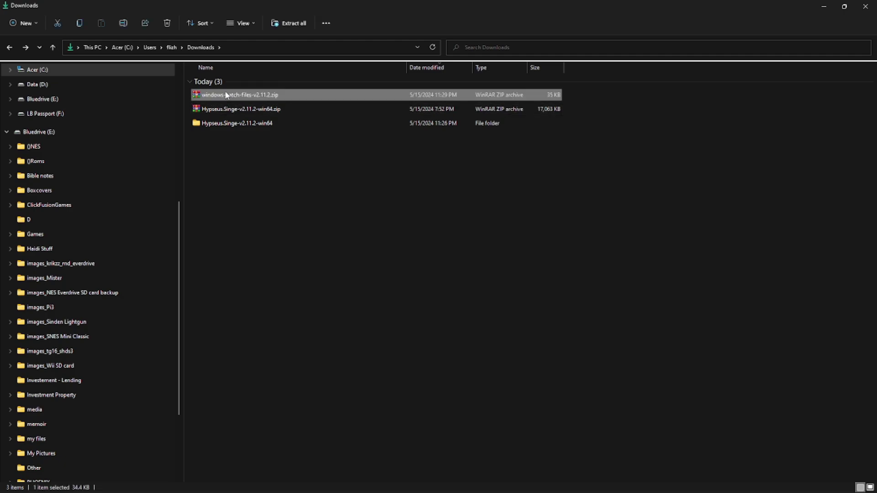
right_click(226, 93)
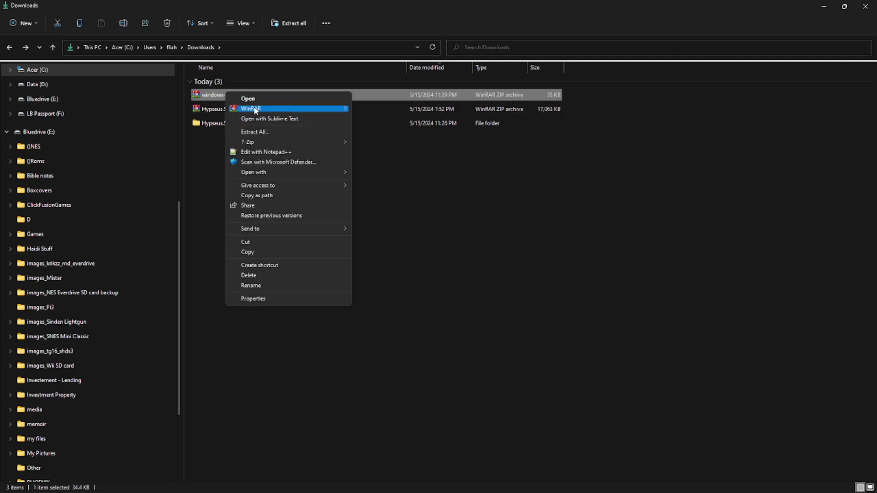
left_click(393, 131)
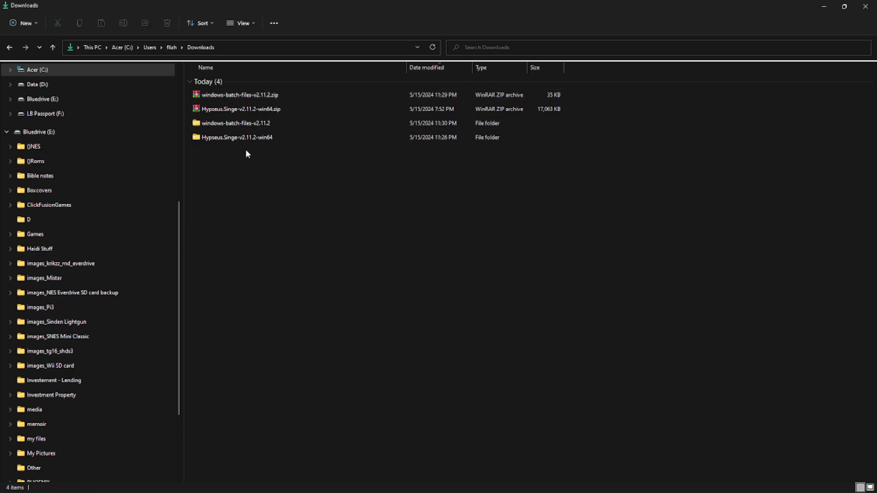
- Copy all the files in the extracted windows-batch-files-v2.11.2 folder
double_click(233, 123)
key("ctrl+a")
scroll(283, 292, "down", 15)
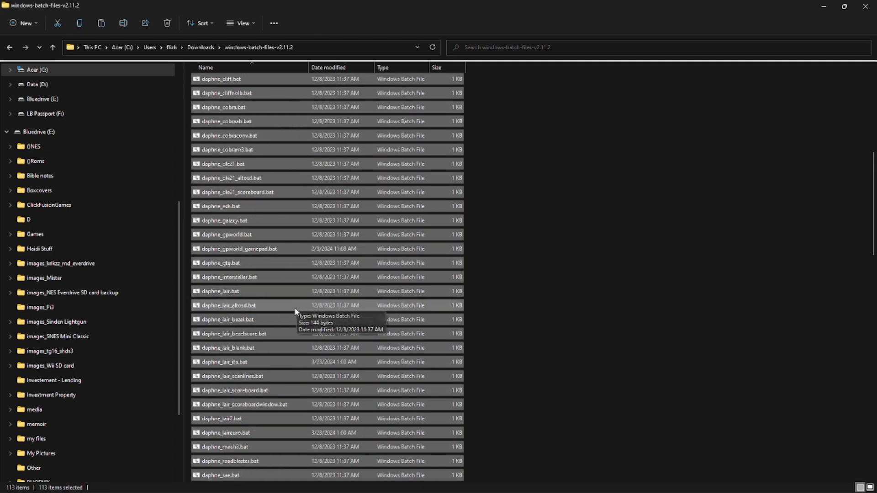
scroll(287, 319, "down", 2)
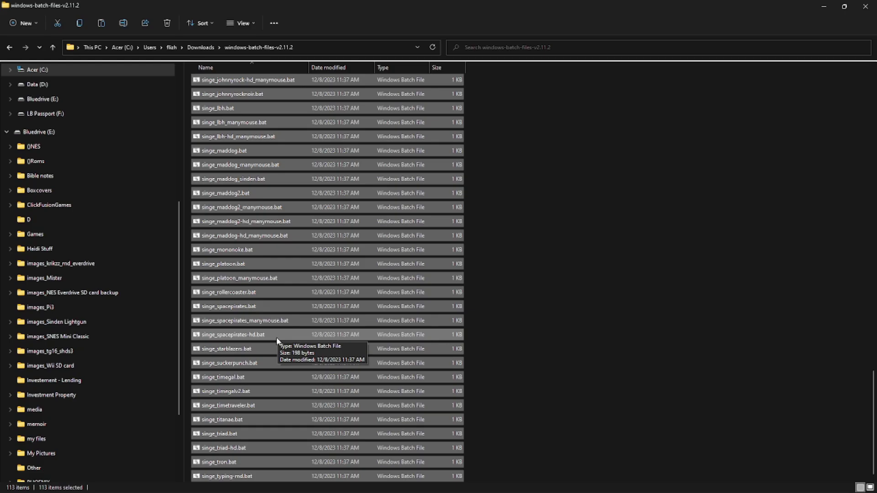
- Replace the contents of the batch folder in LaunchBox\Emulators\Hypseus Singe with the copied batch files
key("alt+Tab")
key("alt+Tab")
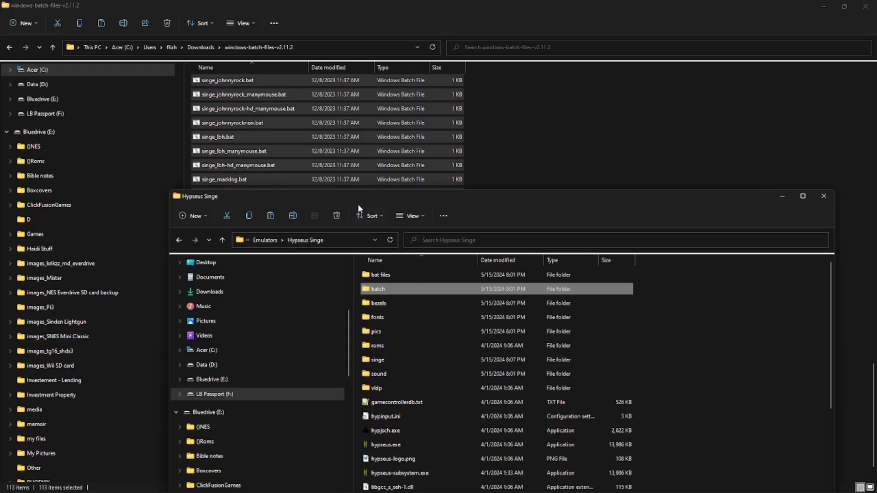
left_click_drag(357, 204, 256, 1)
double_click(210, 100)
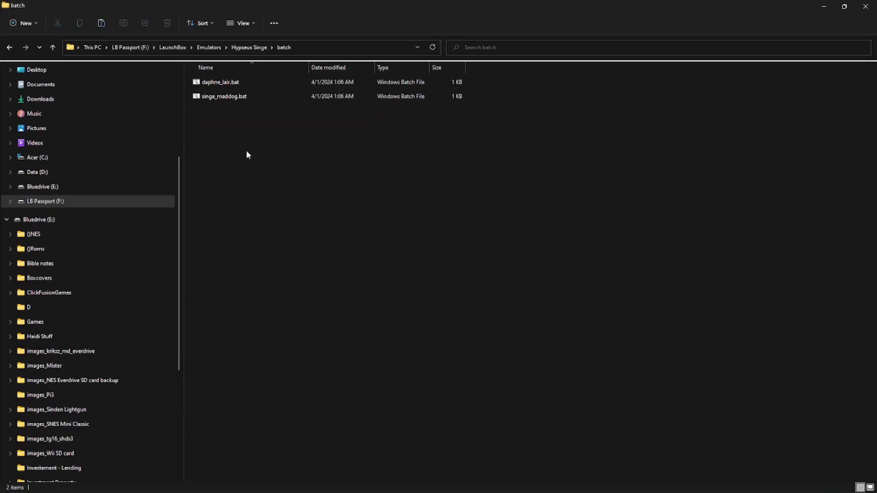
key("ctrl+a")
key("Delete")
key("ctrl+v")
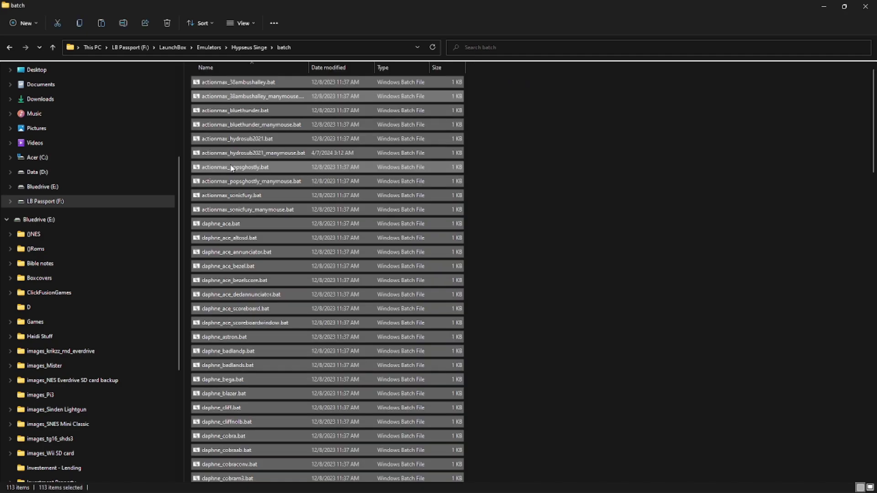
- Look through the files in the batch folder and view singe_crimepatrol_manymouse.bat and singe_crimepatrol.bat in Sublime Text
left_click(509, 261)
scroll(320, 258, "down", 9)
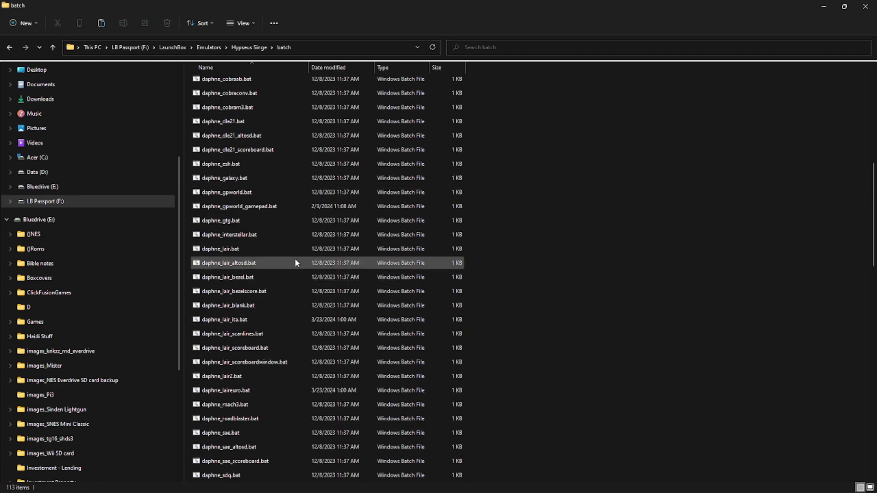
scroll(295, 259, "down", 4)
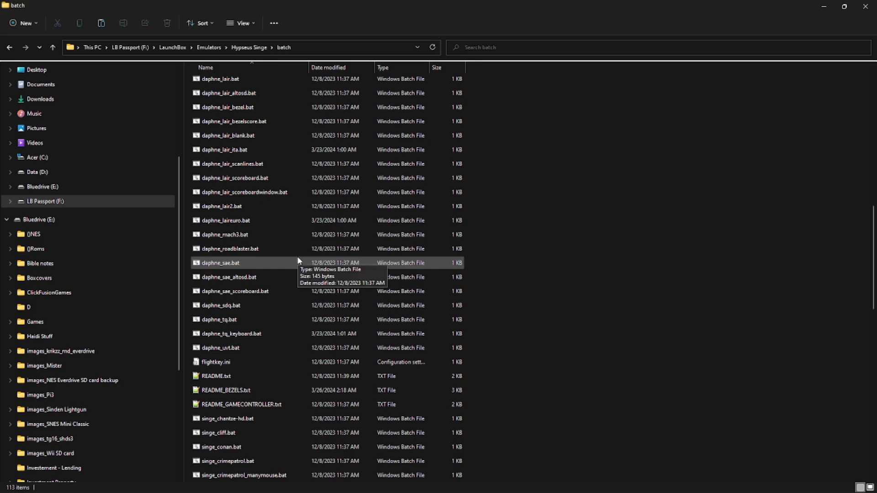
scroll(302, 262, "up", 6)
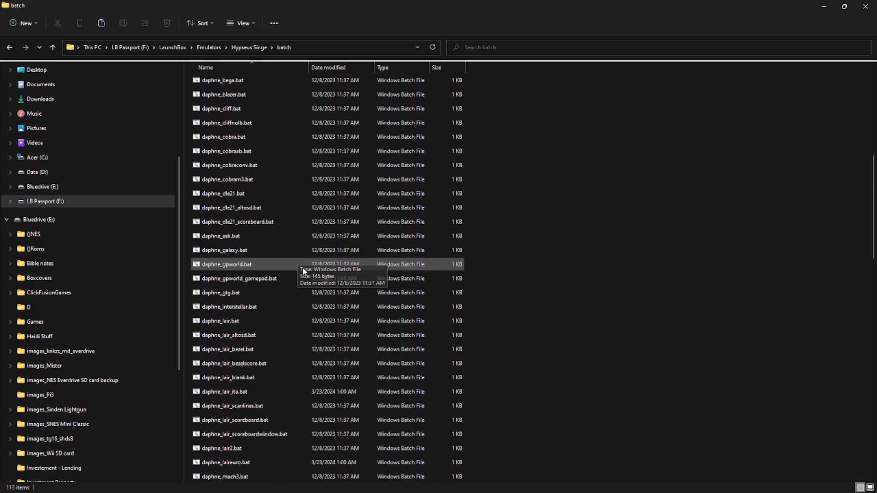
scroll(304, 270, "up", 5)
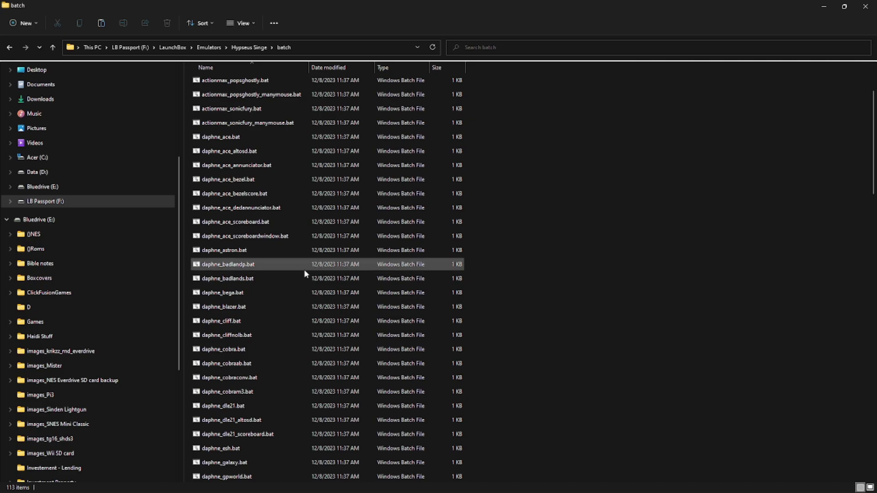
scroll(305, 273, "up", 2)
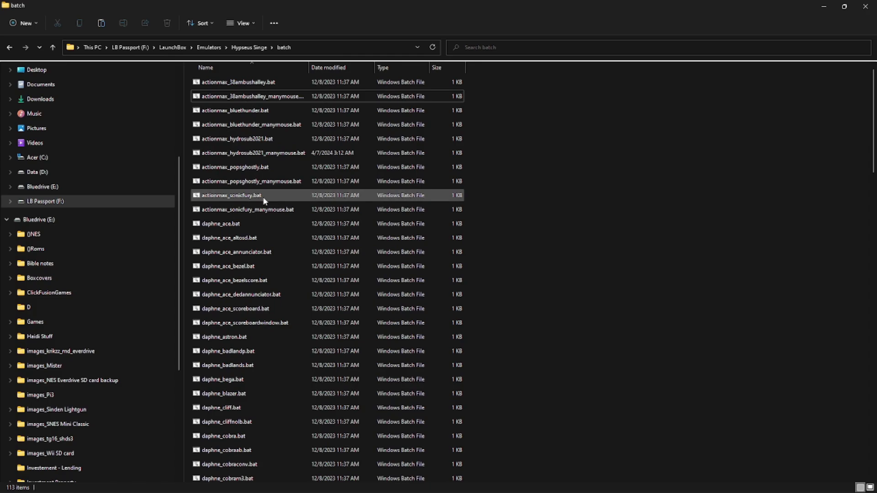
scroll(270, 253, "down", 3)
scroll(270, 259, "down", 15)
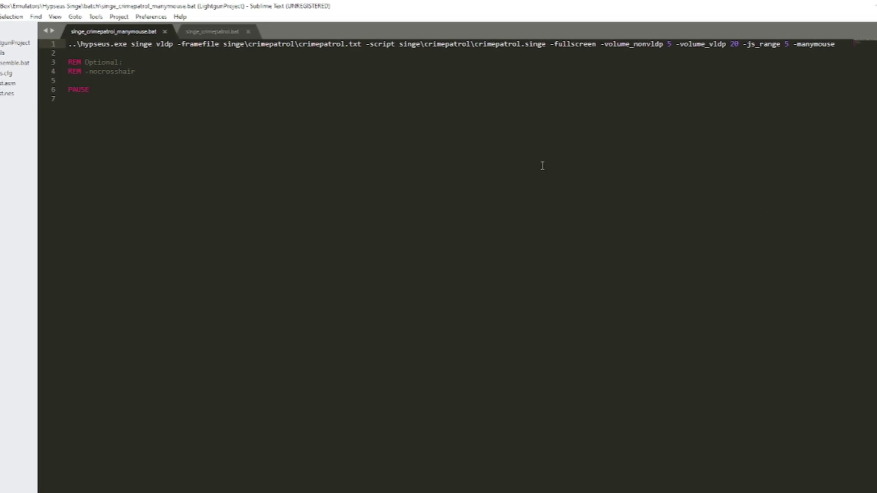
left_click(210, 32)
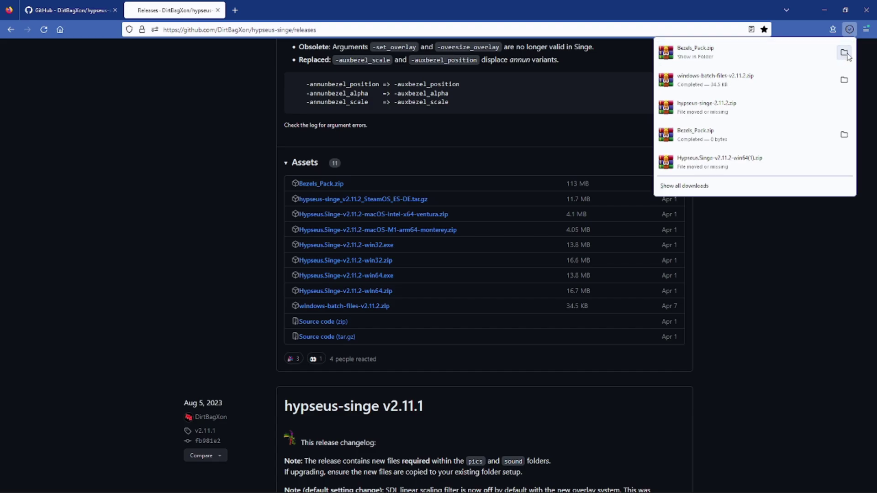
- Show the newly downloaded Bezels_Pack.zip from the Hypseus Singe releases page in the Downloads folder
left_click(844, 52)
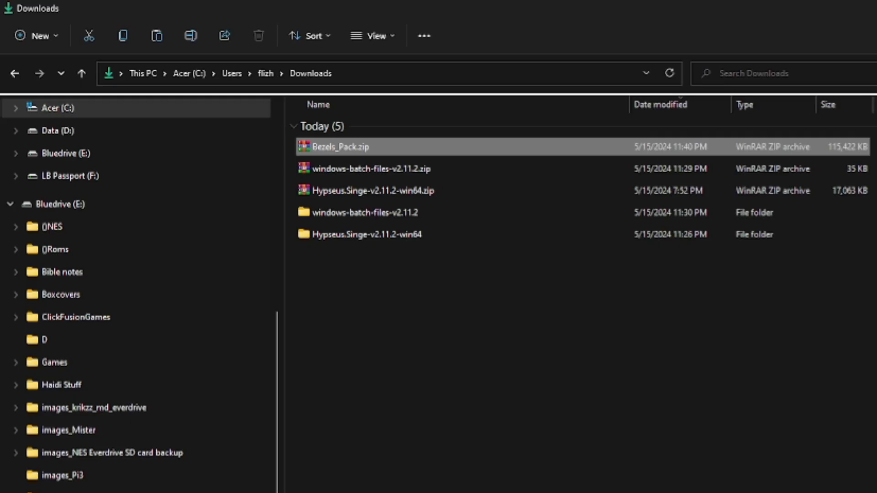
- Extract Bezels_Pack.zip in Downloads into its own Bezels_Pack folder with WinRAR
right_click(356, 141)
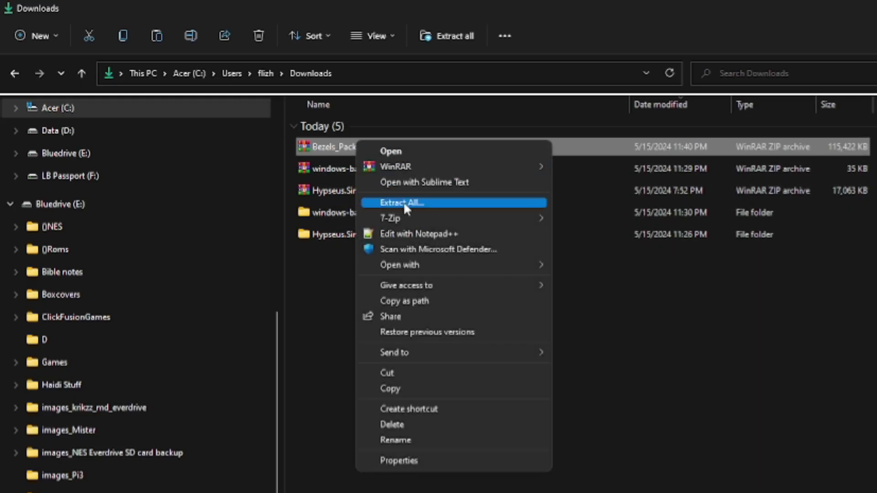
mouse_move(507, 168)
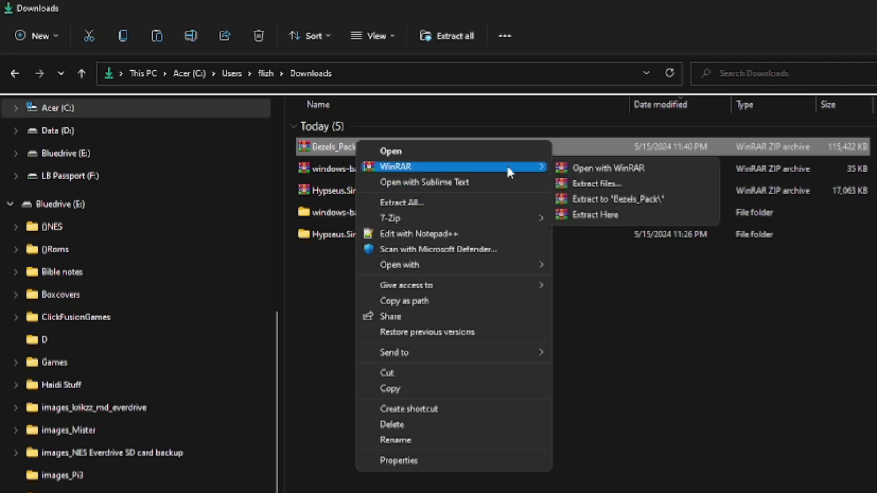
left_click(606, 199)
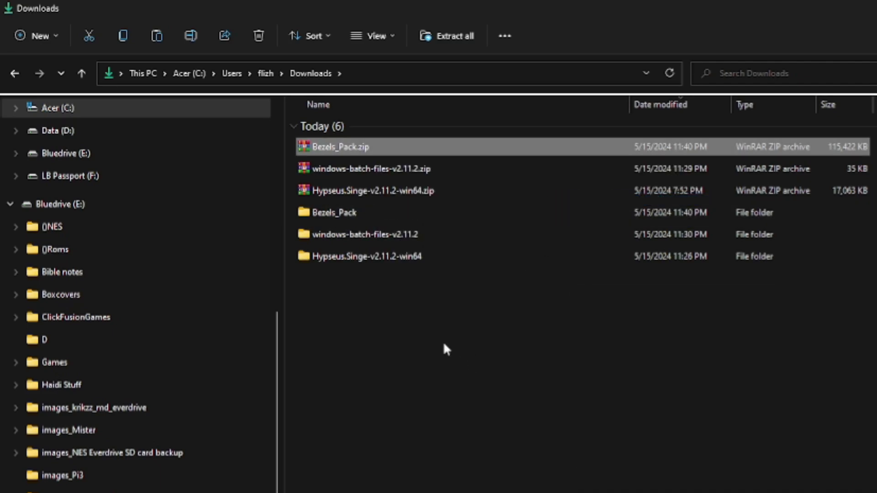
- Read the README.txt in the extracted Bezels_Pack\sinden folder and return to the folder
double_click(345, 213)
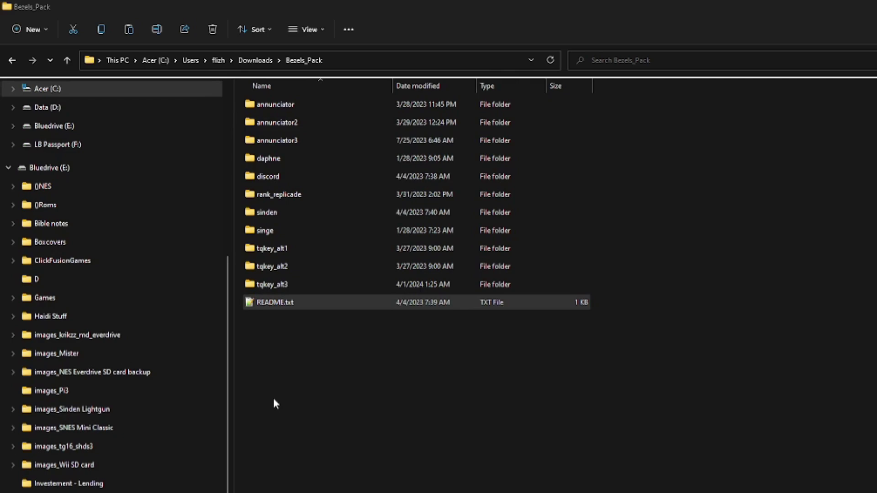
double_click(273, 212)
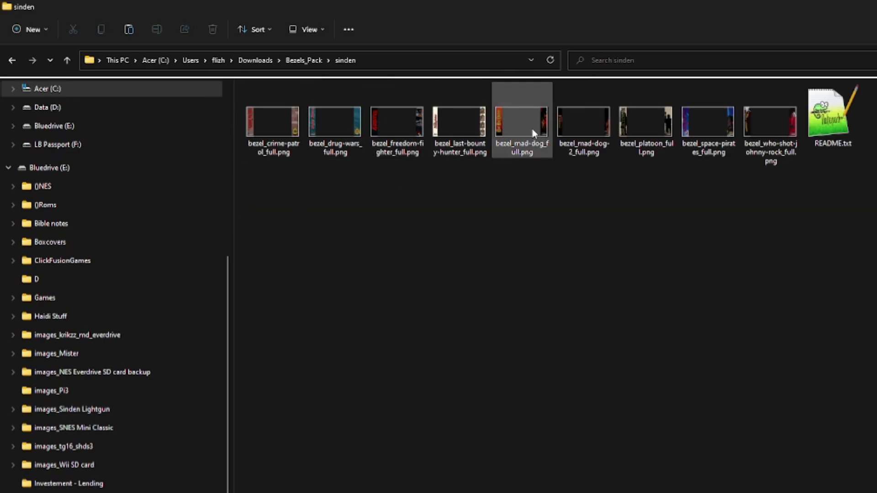
double_click(806, 140)
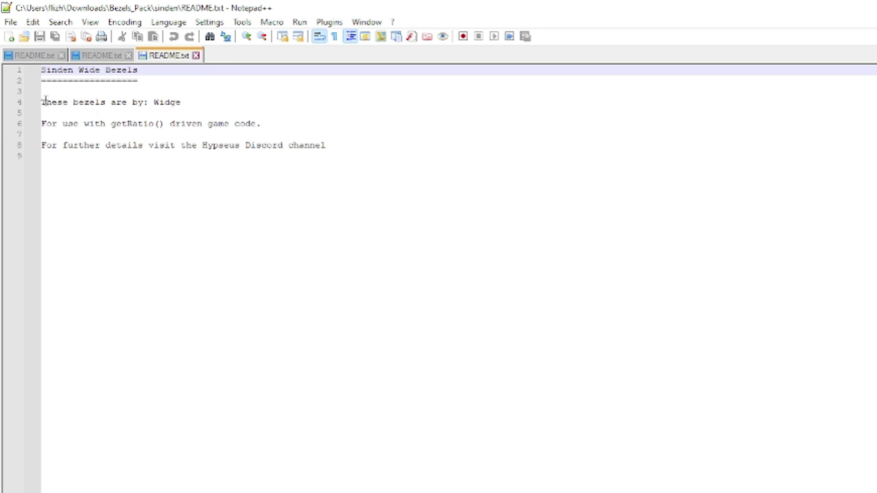
left_click_drag(46, 100, 207, 97)
left_click(208, 98)
left_click_drag(295, 123, 56, 130)
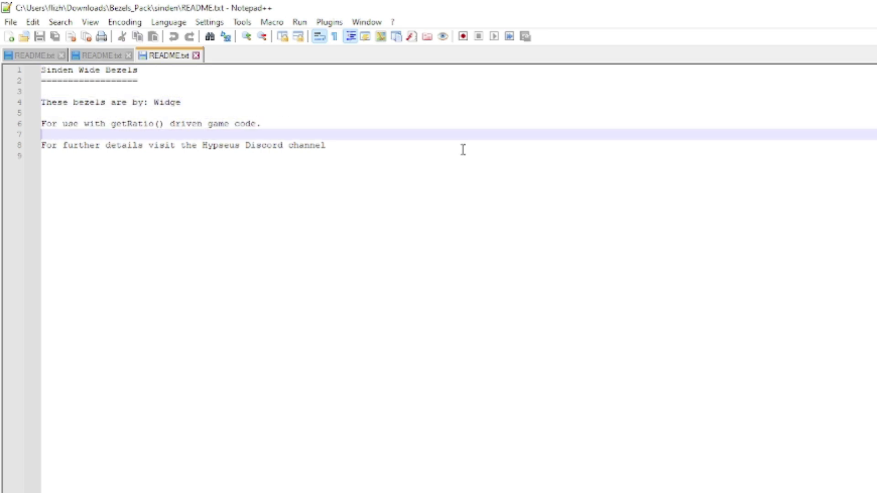
key("alt+Tab")
- Preview the Sinden bezel images one after another, starting with bezel_crime-patrol_full.png, and close the image viewer
double_click(215, 94)
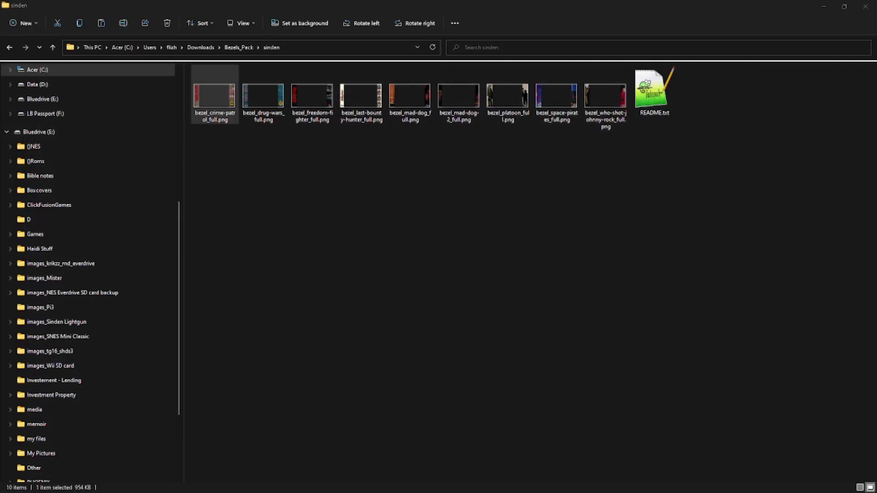
left_click(673, 73)
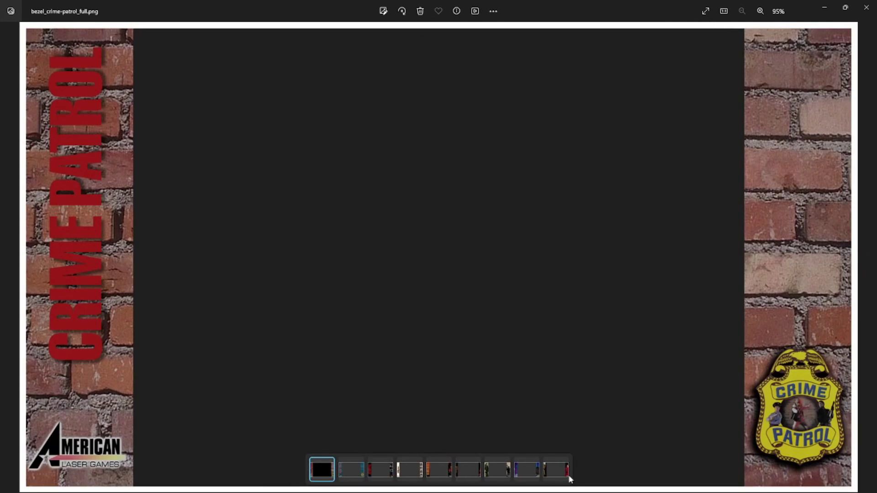
left_click(353, 471)
left_click(382, 471)
left_click(410, 471)
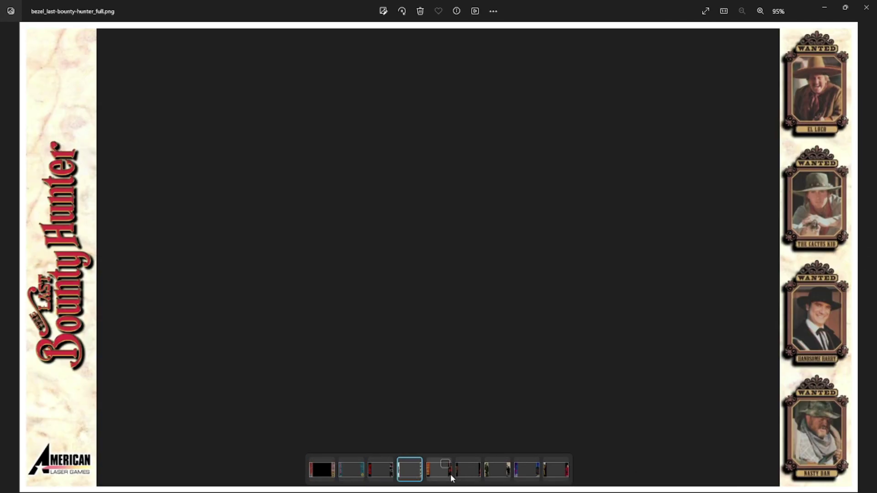
left_click(439, 471)
left_click(468, 470)
left_click(497, 470)
left_click(526, 472)
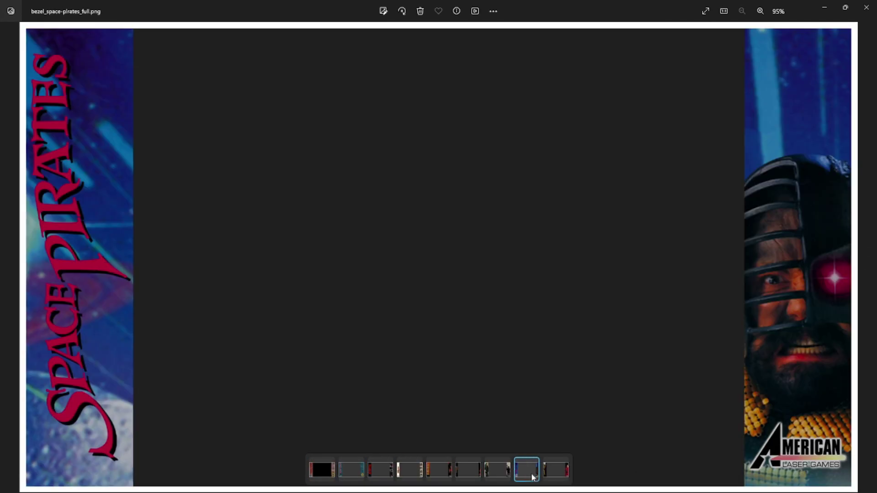
left_click(555, 471)
left_click(326, 472)
left_click(866, 8)
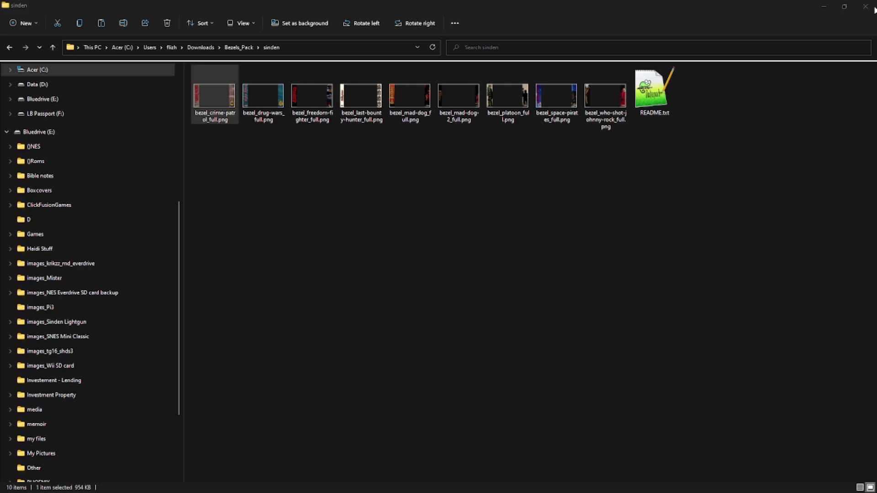
- Copy all the contents of the Bezels_Pack folder into LaunchBox\Emulators\Hypseus Singe\bezels
left_click(228, 48)
left_click(219, 83)
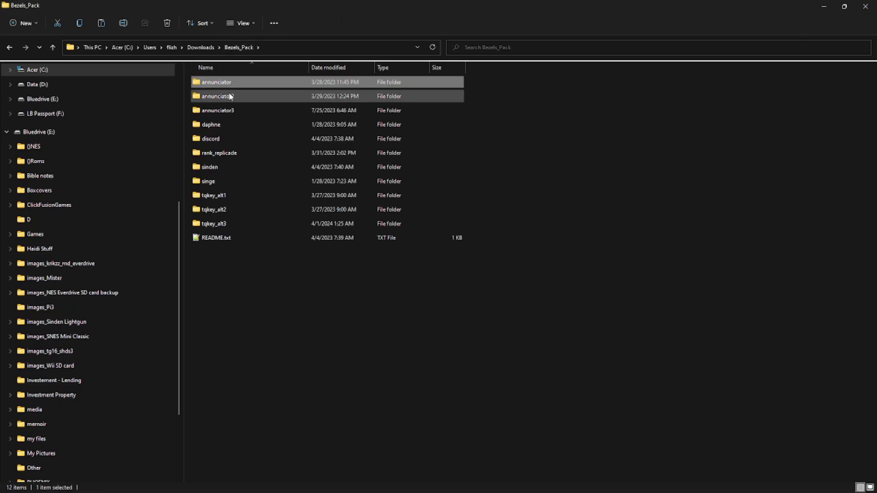
left_click(217, 237, "shift")
key("alt+Tab")
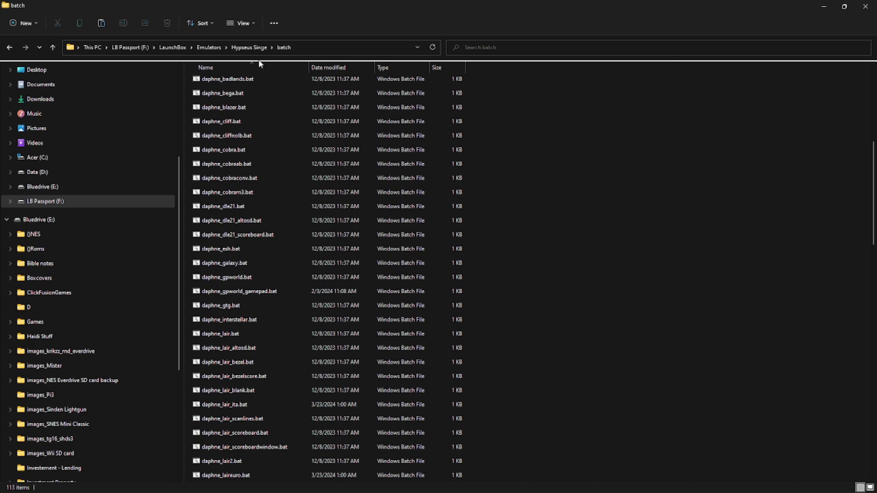
key("alt+Up")
double_click(211, 111)
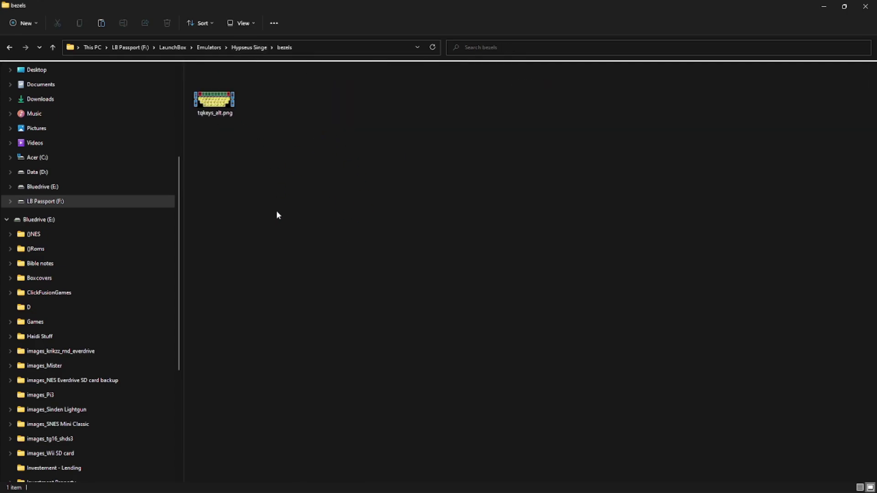
key("ctrl+v")
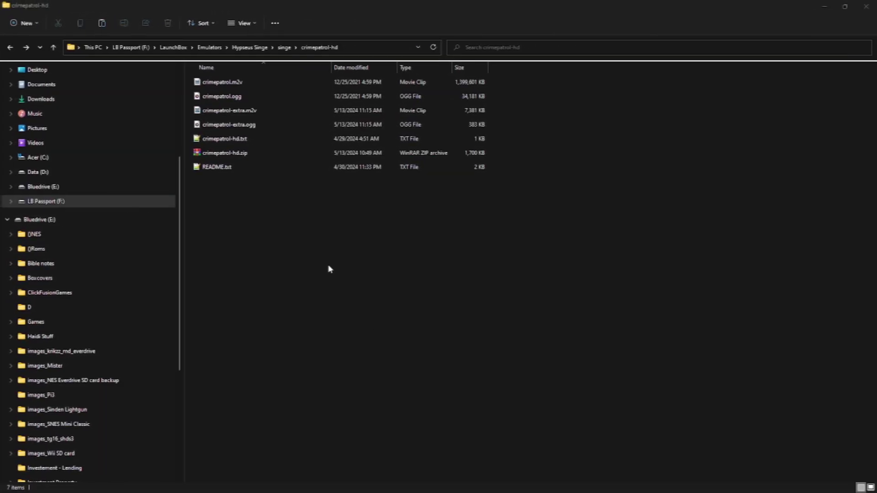
- Open singe_crimepatrol_manymouse.bat from the Hypseus Singe batch folder in Notepad and examine its framefile path
left_click(248, 48)
double_click(256, 92)
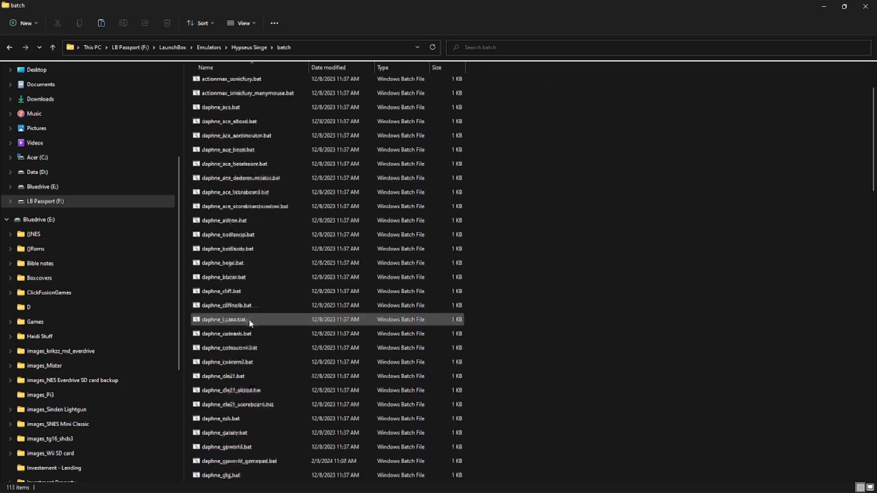
scroll(245, 338, "down", 15)
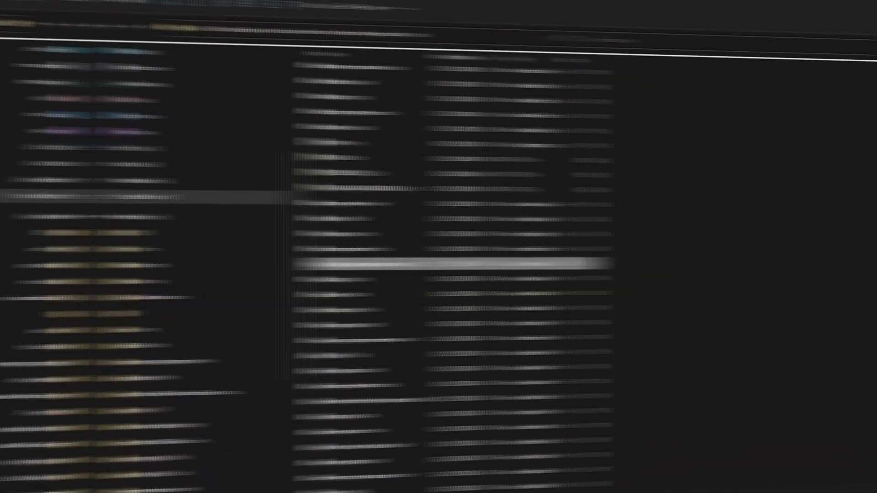
right_click(234, 263)
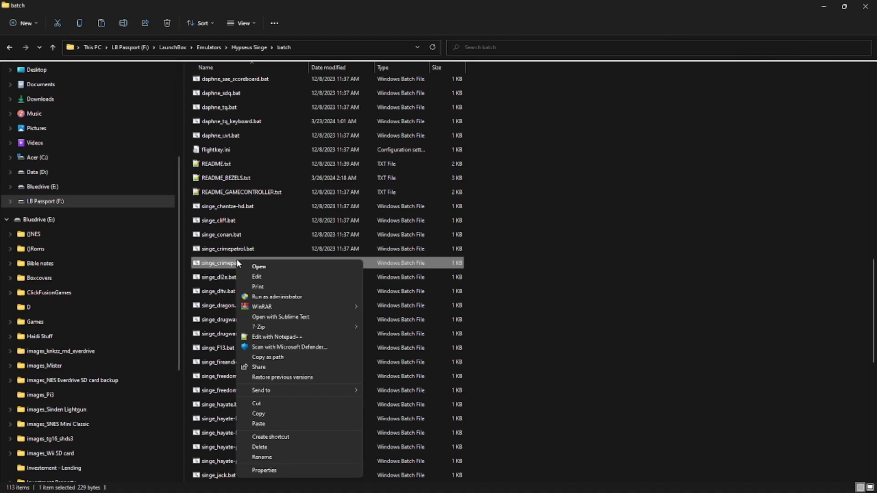
left_click(251, 276)
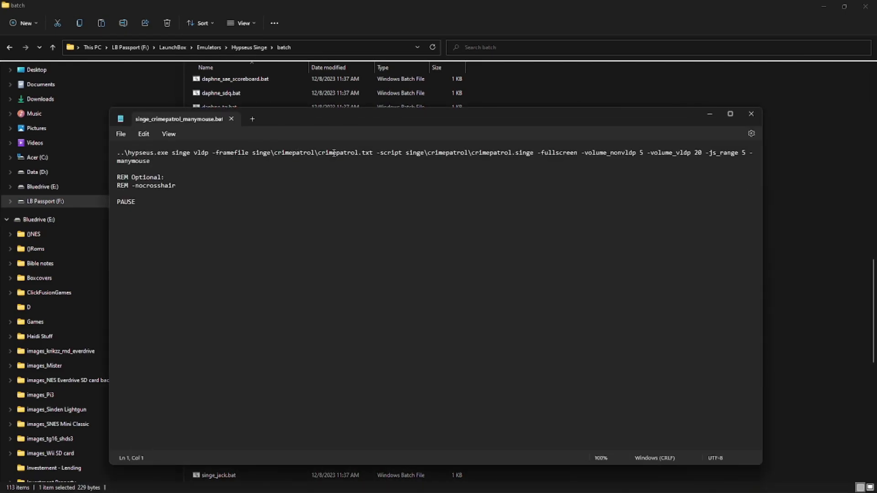
left_click_drag(358, 118, 369, 263)
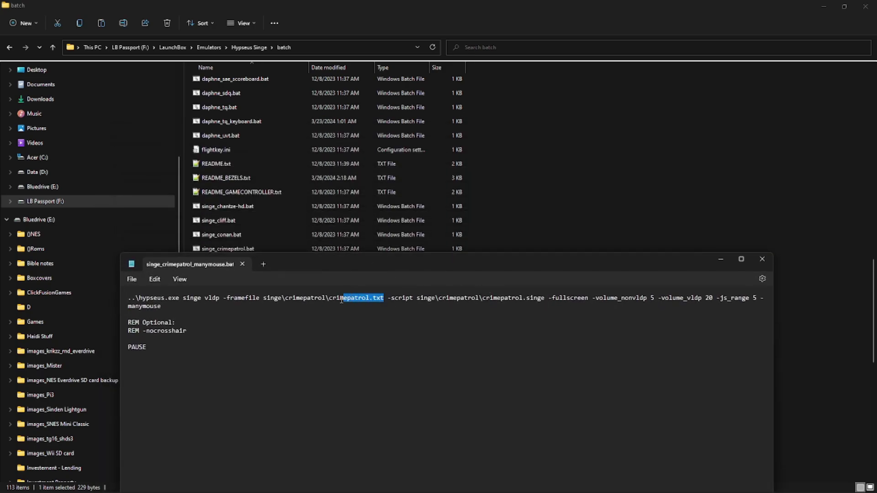
left_click_drag(290, 265, 472, 145)
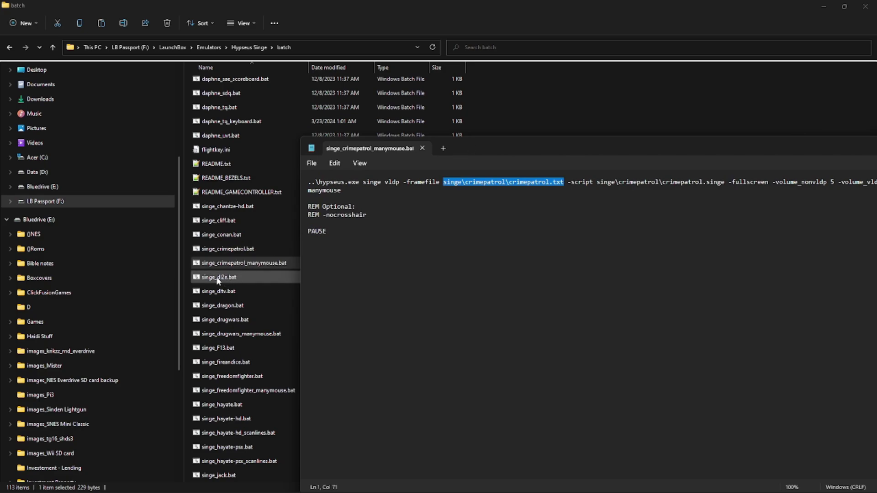
- Open singe_crimepatrol.bat in Notepad and arrange the manymouse batch file below it to compare their command lines
right_click(224, 249)
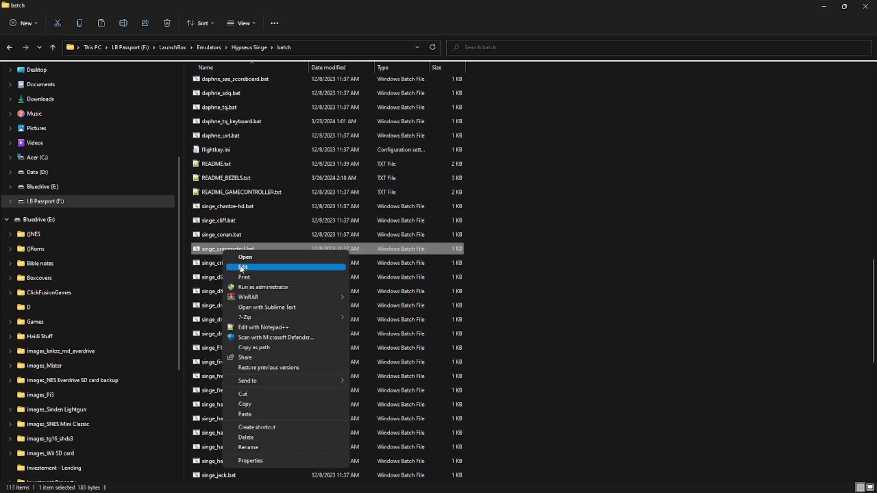
left_click(241, 268)
key("alt+Tab")
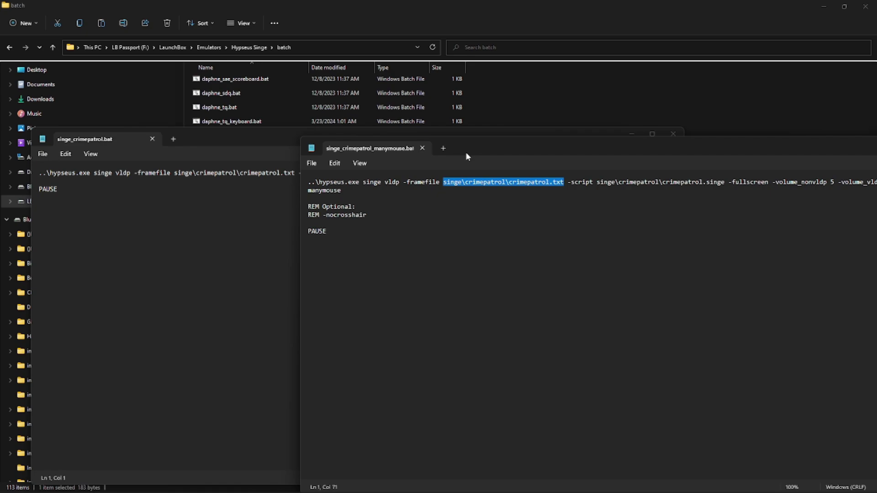
left_click_drag(466, 154, 228, 201)
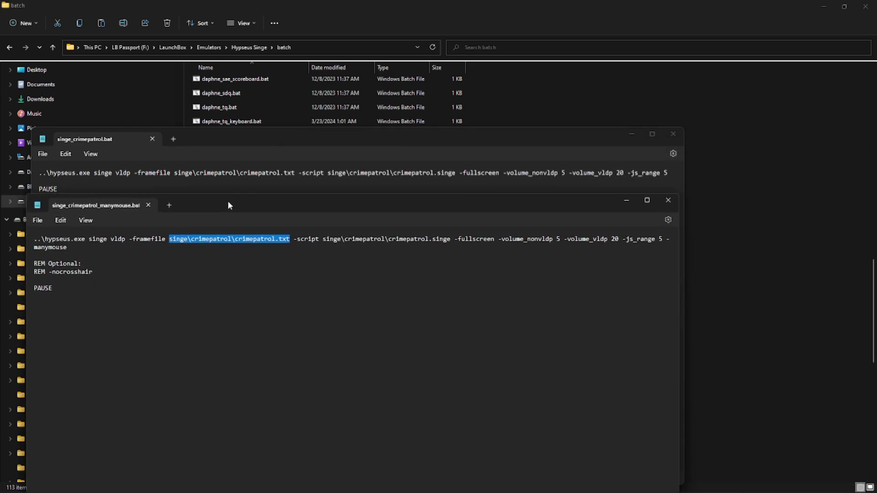
left_click(226, 250)
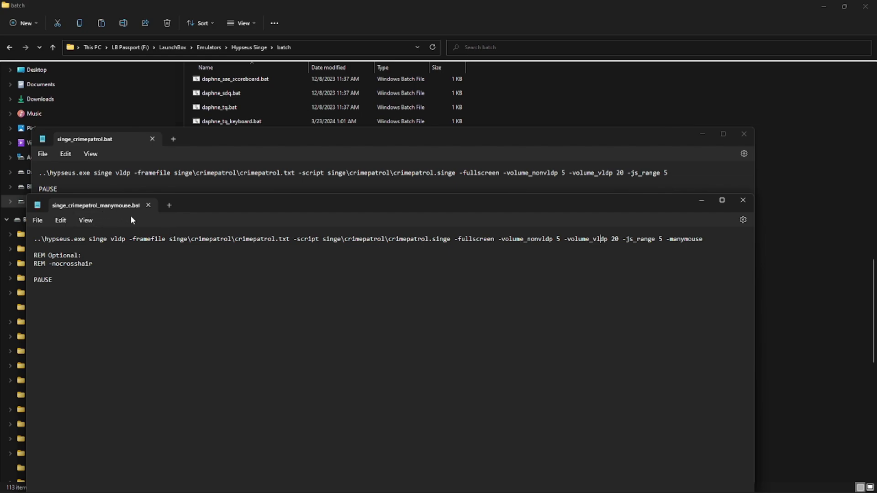
left_click_drag(208, 201, 214, 222)
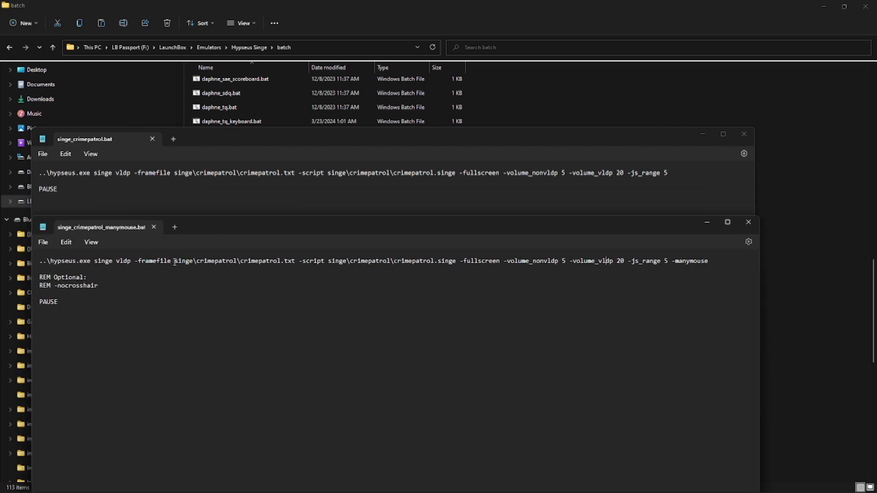
- Compare the framefile path in singe_crimepatrol_manymouse.bat with the folder and file names in singe\crimepatrol-hd
left_click_drag(175, 262, 297, 263)
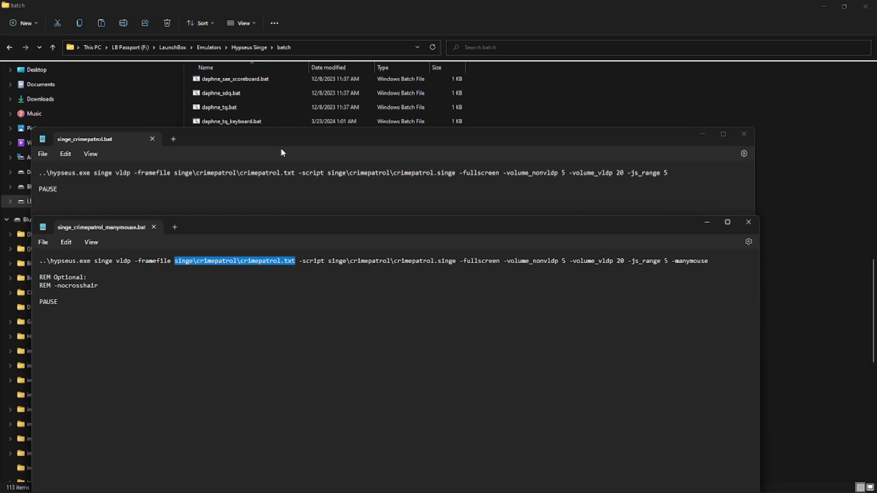
left_click(243, 47)
double_click(213, 136)
double_click(218, 82)
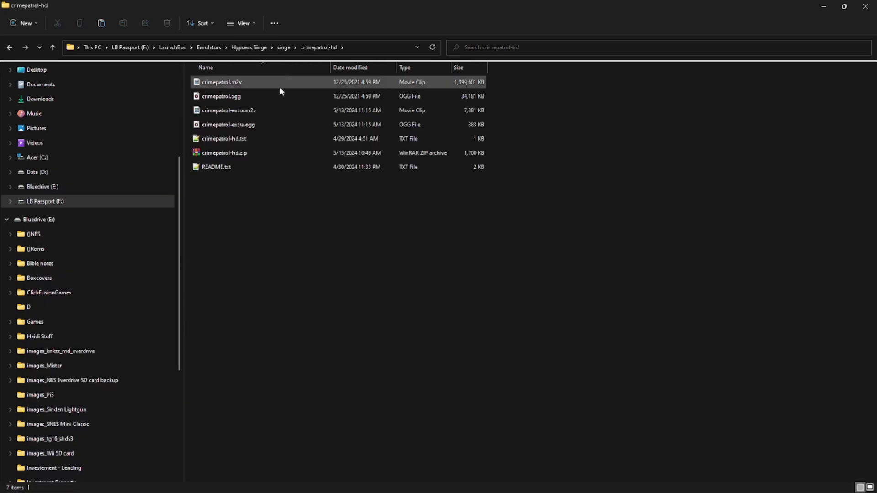
key("alt+Tab")
left_click_drag(239, 236, 355, 189)
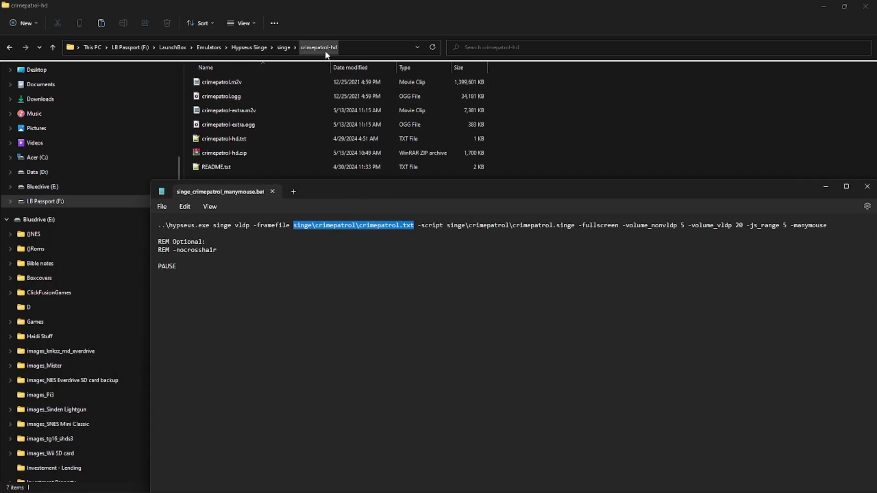
- Change the folder name to crimepatrol-hd in both the framefile and script paths of the manymouse batch file
left_click(357, 225)
type("-hd")
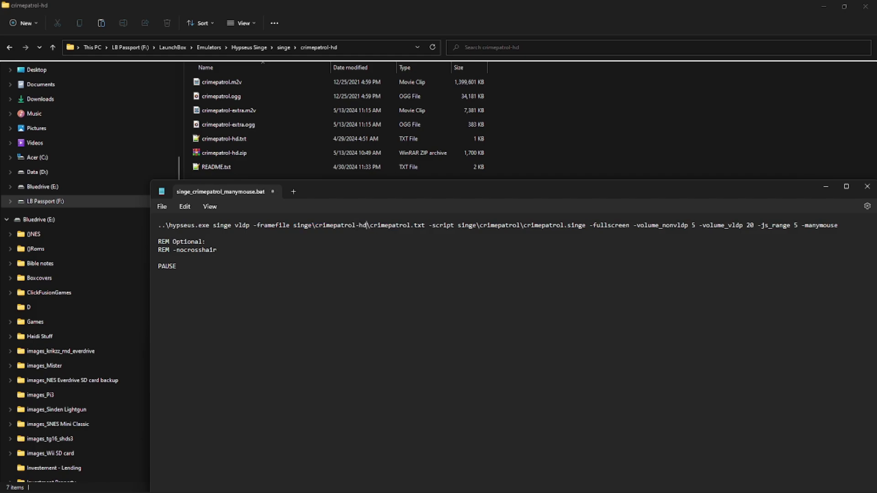
left_click(520, 225)
type("-hd")
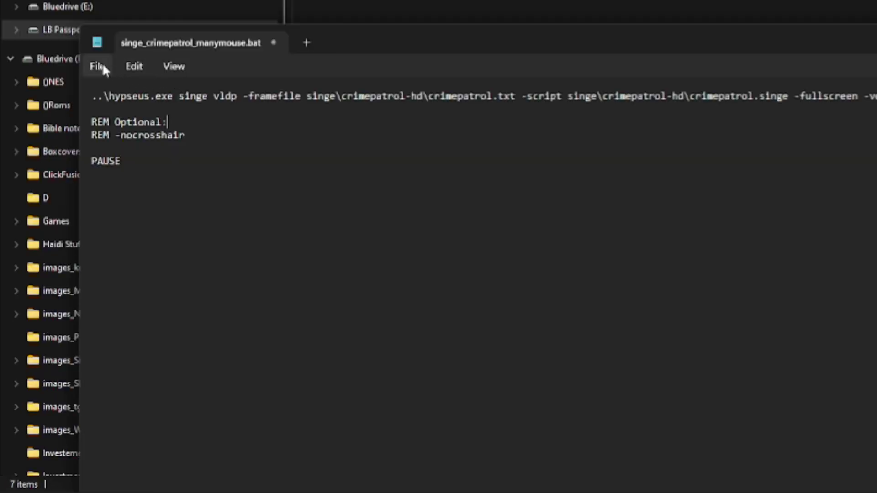
- Save the edited batch file as singe_crimepatrol_hd_manymouse.bat in the batch folder, with the file type set to All files
left_click(164, 205)
left_click(124, 187)
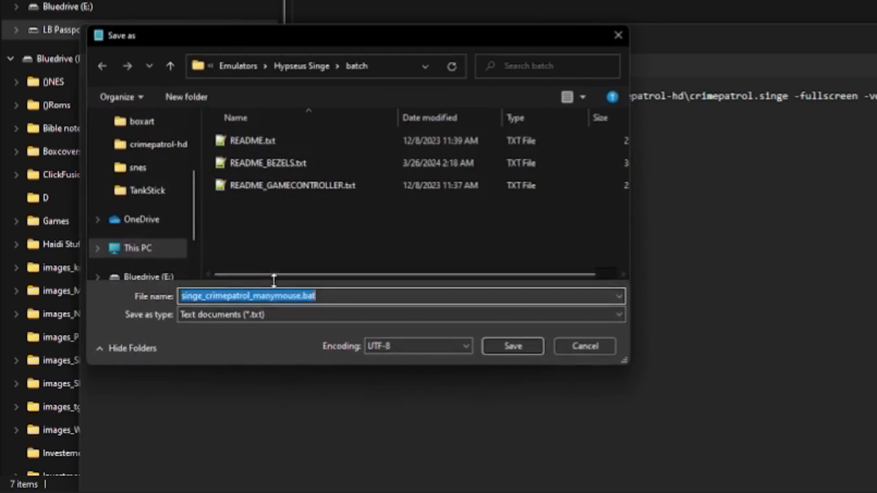
left_click(263, 315)
left_click(252, 341)
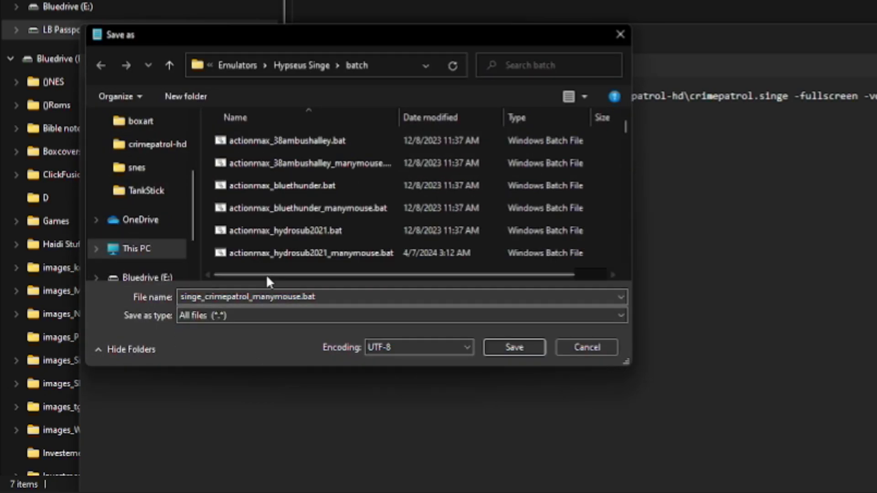
left_click(252, 296)
left_click(252, 296)
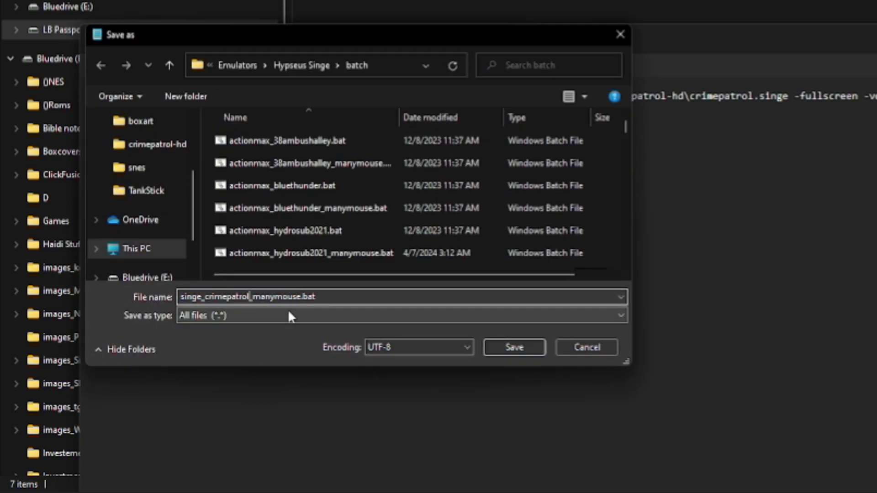
type("_hd")
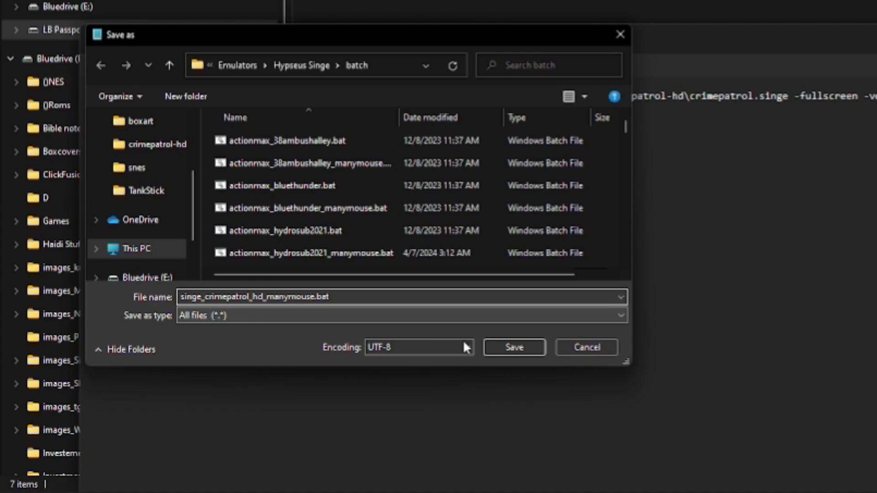
left_click(511, 352)
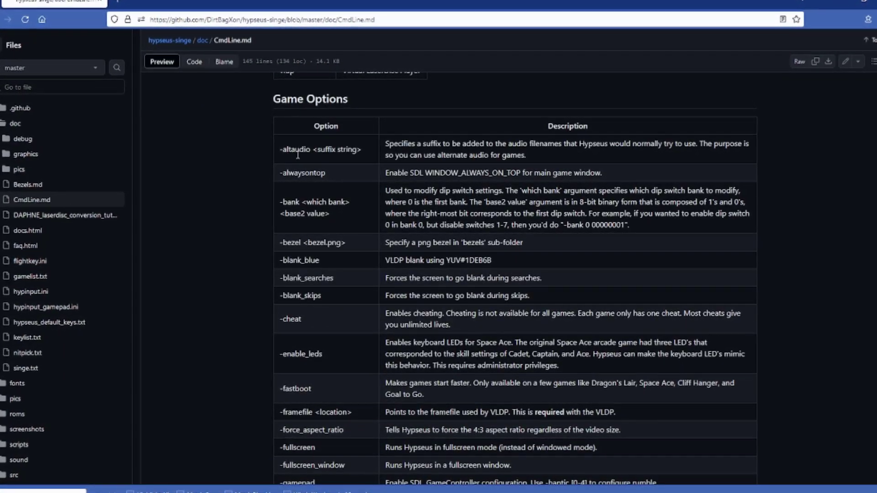
- Switch to the CmdLine.md page on GitHub and read the -bezel option and its description under Game Options
double_click(301, 242)
left_click_drag(302, 242, 364, 245)
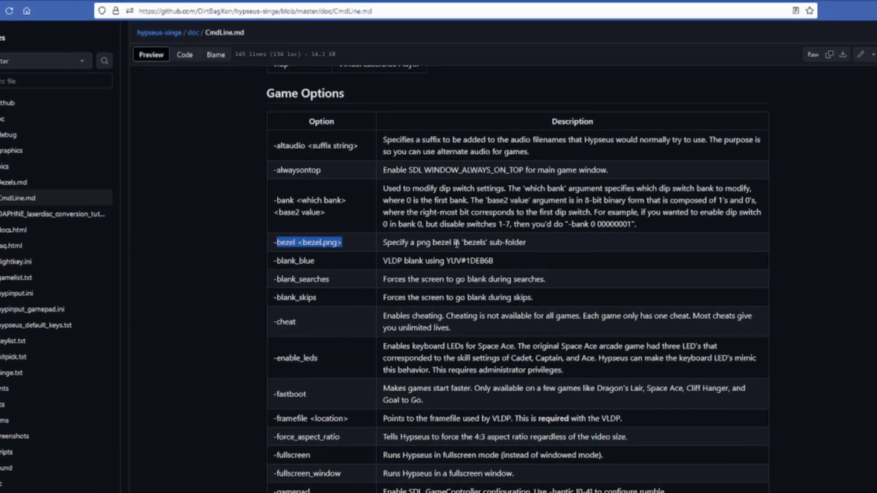
left_click_drag(460, 242, 526, 243)
left_click(448, 333)
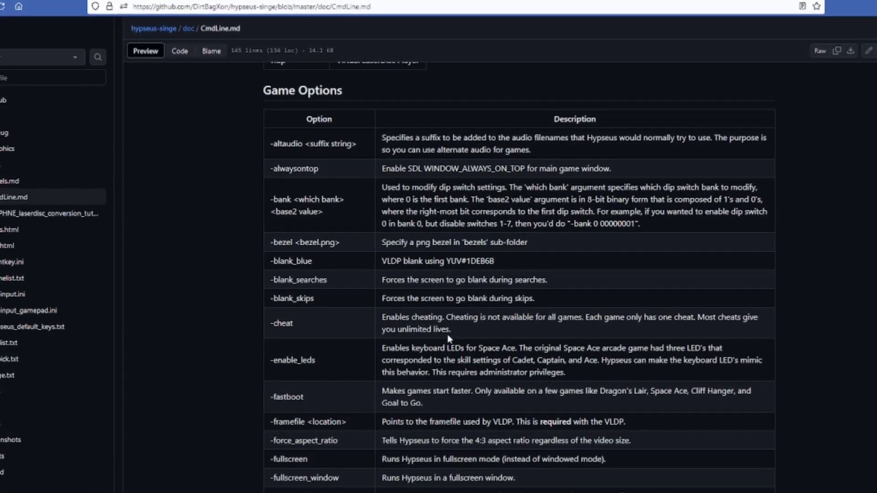
- Read the fullscreen and -manymouse entries in the Game Options table of CmdLine.md
scroll(447, 334, "down", 2)
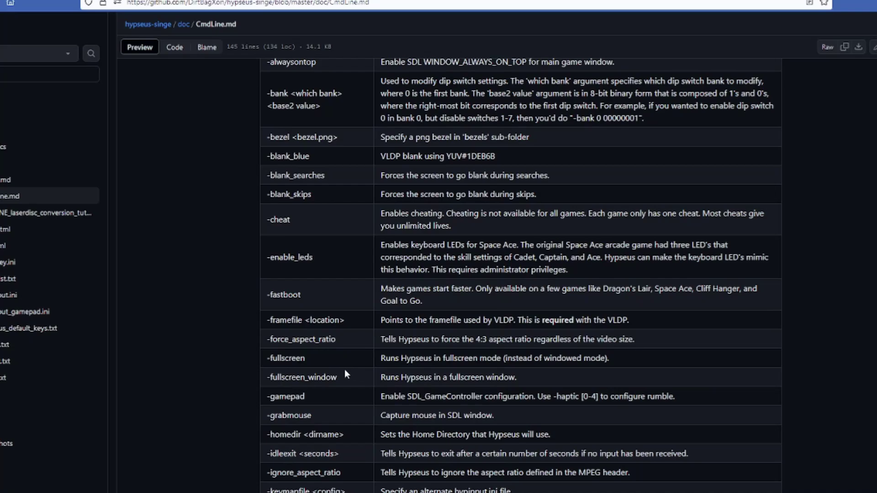
scroll(378, 359, "down", 3)
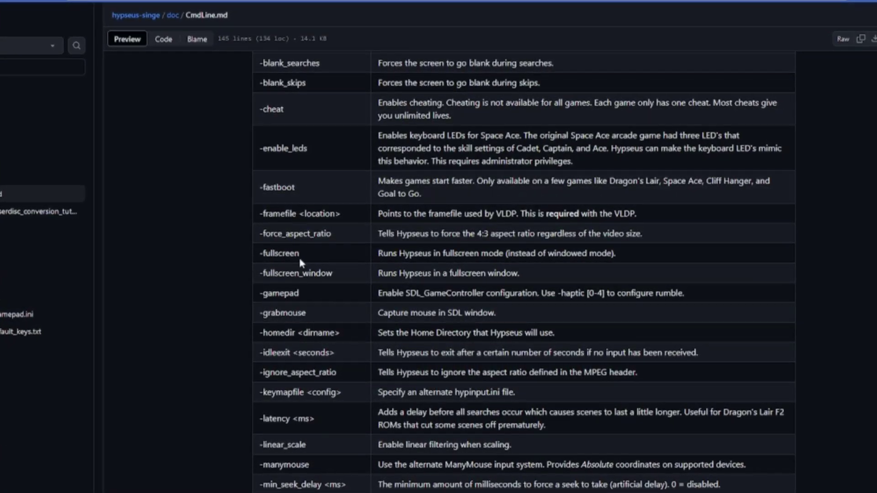
scroll(320, 333, "down", 3)
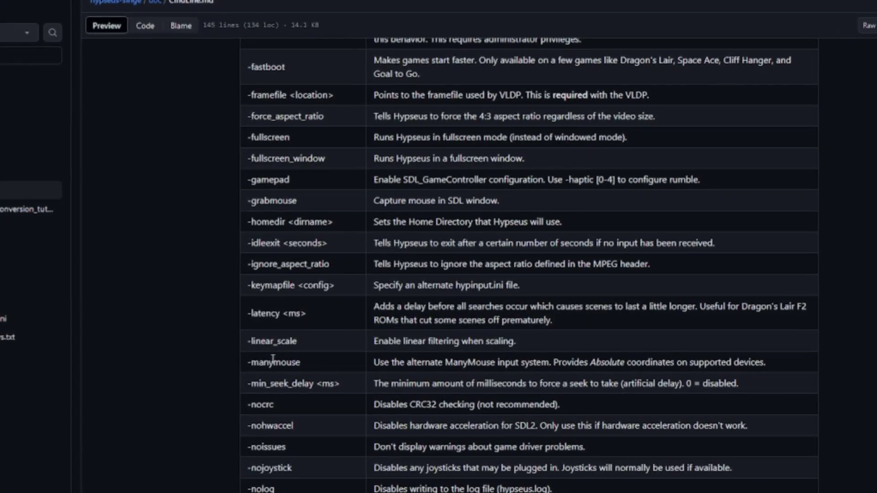
scroll(253, 363, "down", 1)
scroll(253, 363, "down", 2)
left_click_drag(249, 247, 796, 248)
left_click(455, 289)
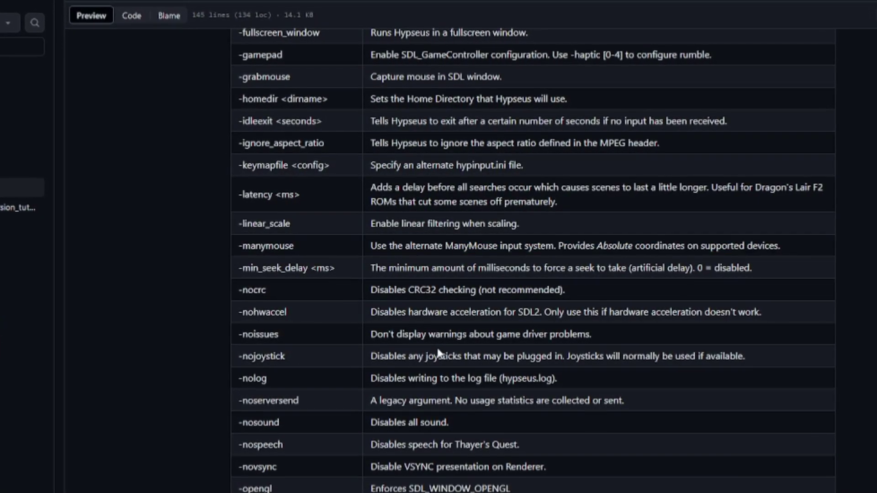
- Read the descriptions of the -nojoystick and -scanlines options in the Game Options table
scroll(411, 303, "down", 3)
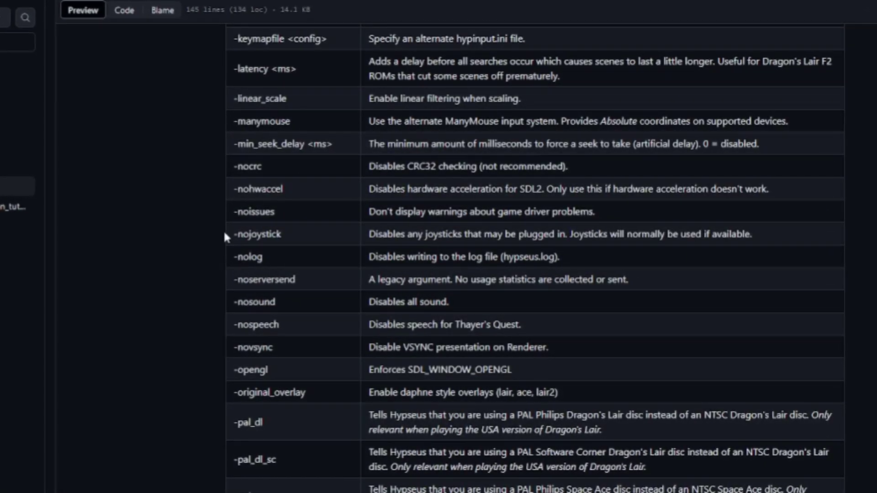
left_click_drag(235, 232, 781, 231)
left_click(744, 240)
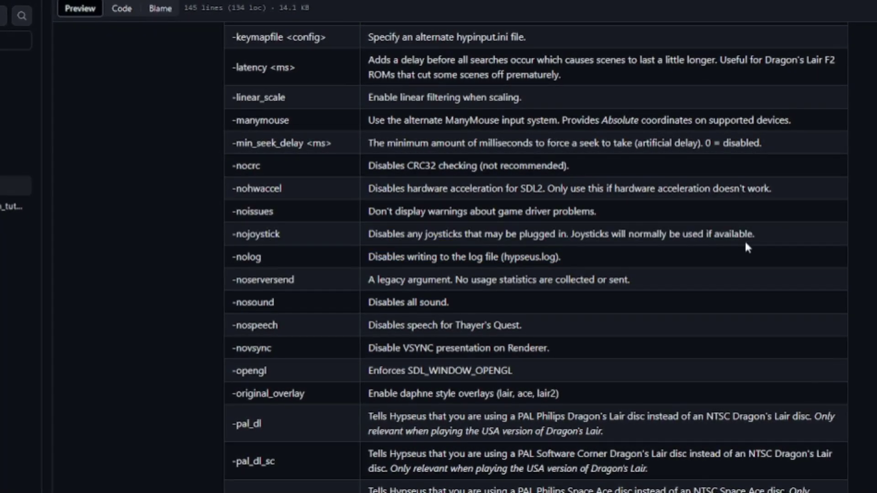
scroll(379, 322, "down", 3)
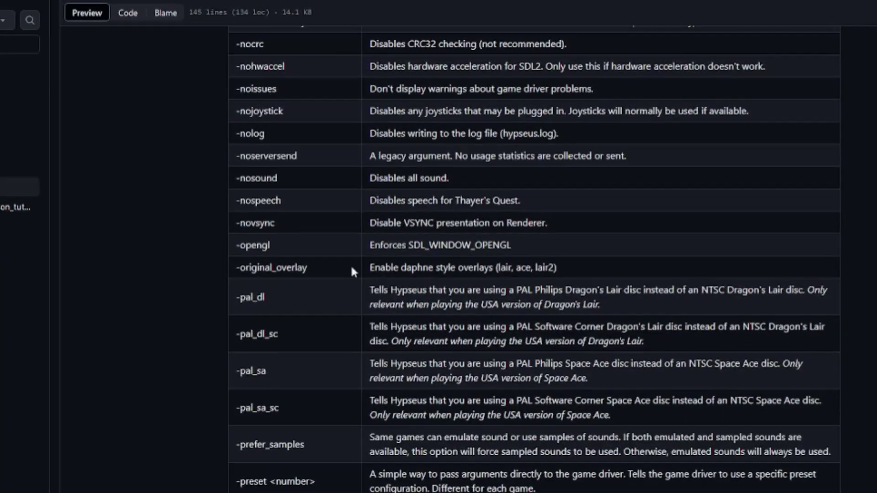
scroll(322, 365, "down", 9)
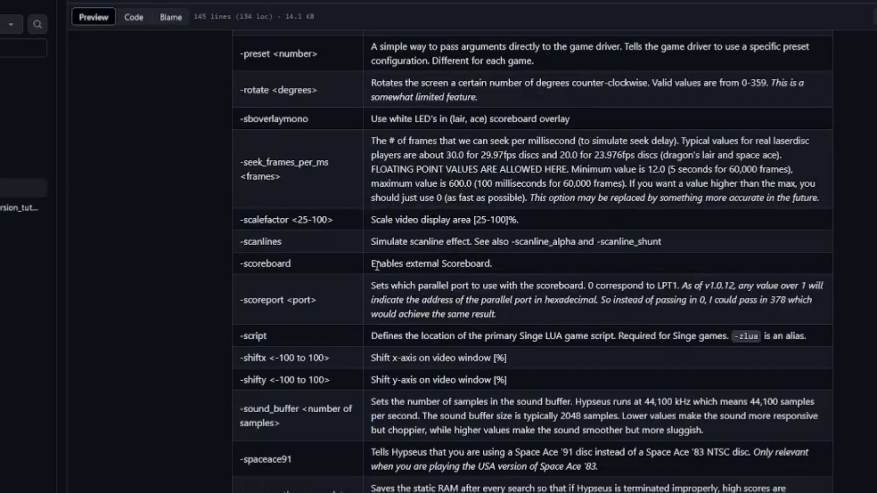
left_click_drag(241, 242, 694, 243)
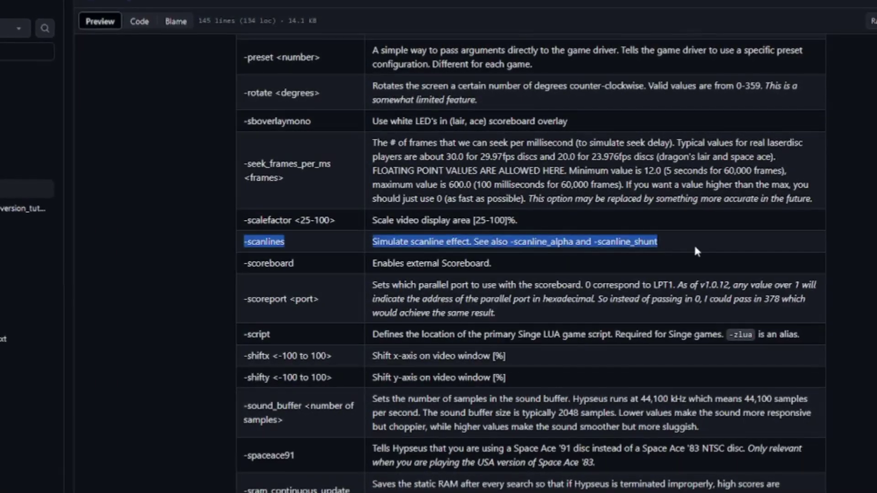
left_click(653, 252)
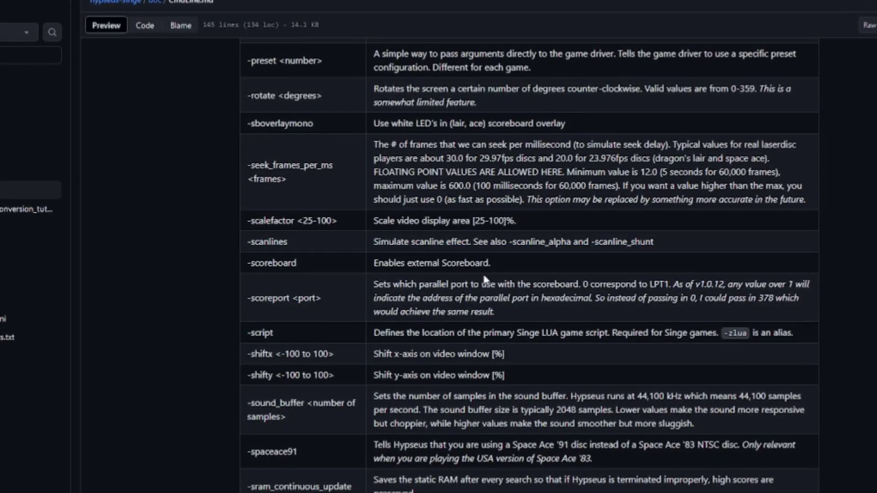
- Read the -script and volume options under Game Options, and the -script entry under Singe Game Options
scroll(474, 310, "down", 2)
scroll(464, 341, "down", 1)
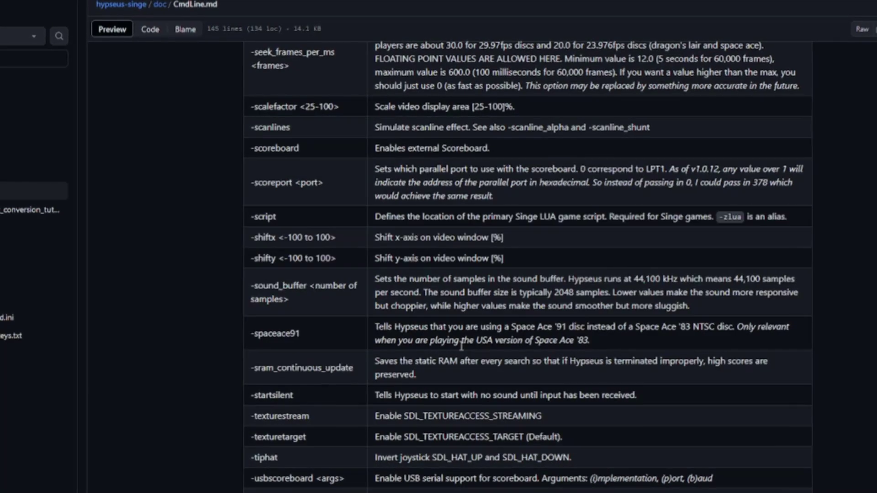
left_click_drag(253, 216, 782, 218)
left_click(782, 218)
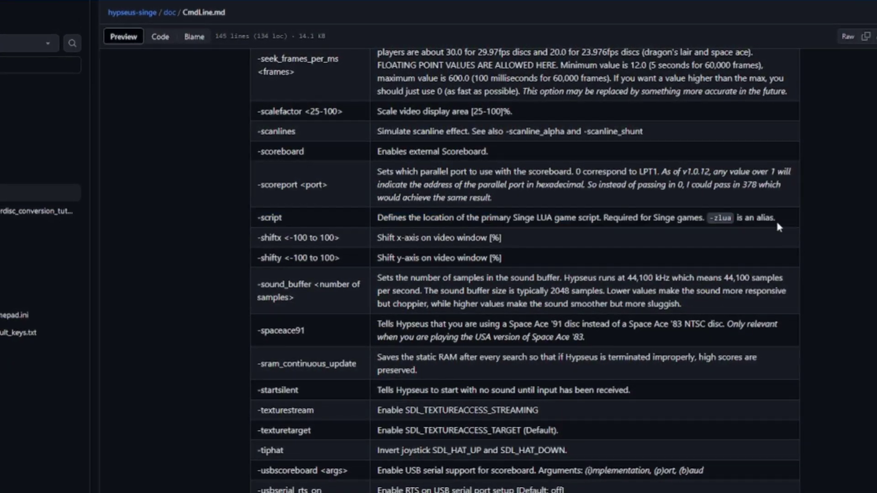
scroll(596, 324, "down", 5)
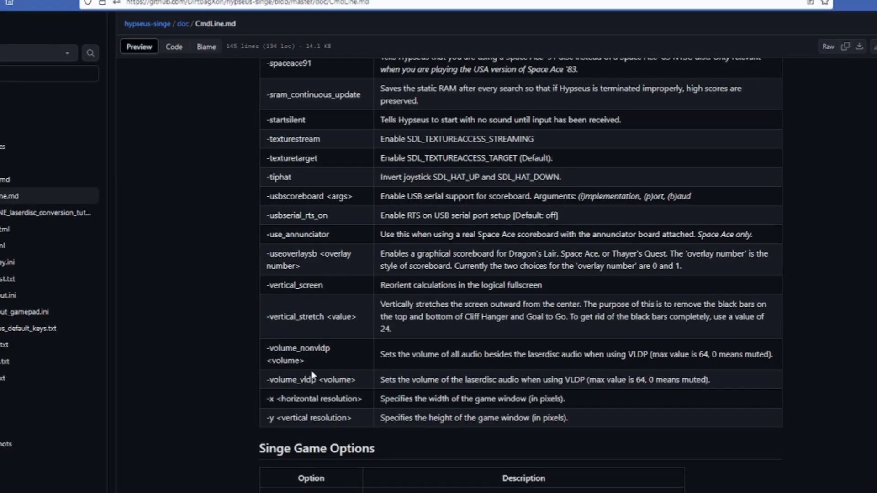
scroll(562, 354, "down", 5)
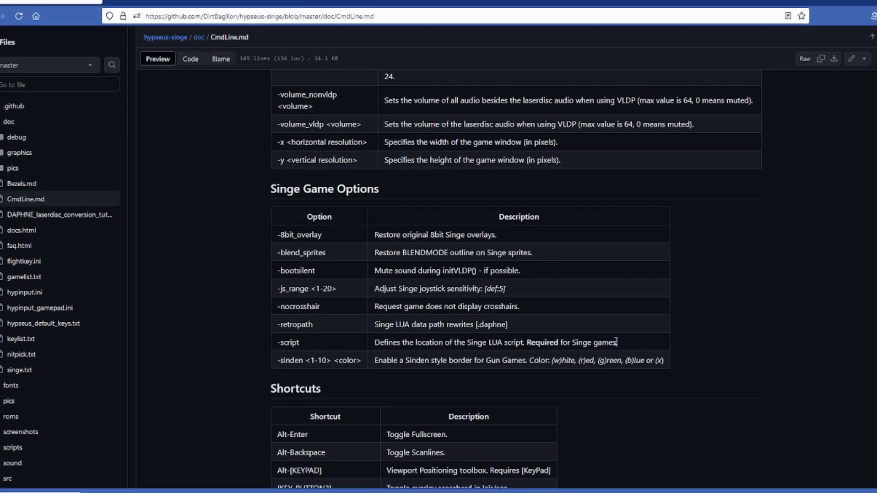
left_click_drag(617, 344, 540, 344)
left_click_drag(278, 342, 655, 356)
left_click(711, 341)
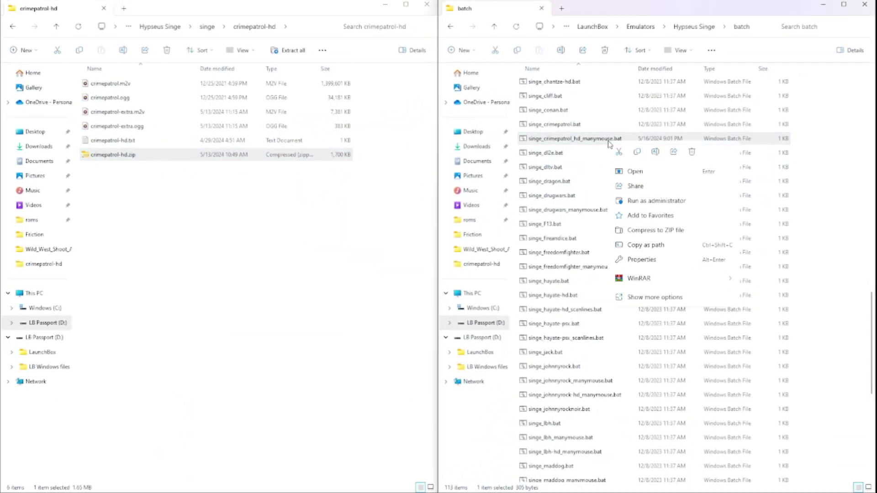
- Open singe_crimepatrol_hd_manymouse.bat in Notepad below the folder listings, compare its paths with the crimepatrol-hd file names, and close it
left_click(675, 296)
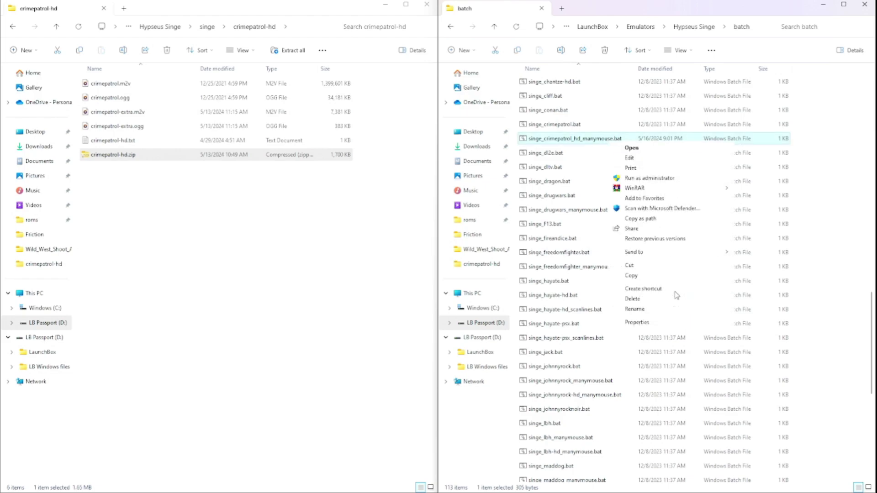
left_click(673, 158)
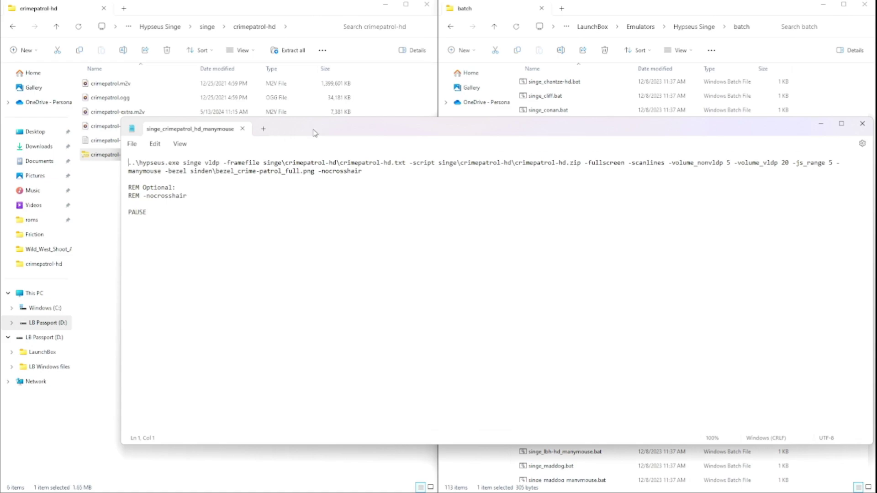
left_click_drag(314, 132, 291, 205)
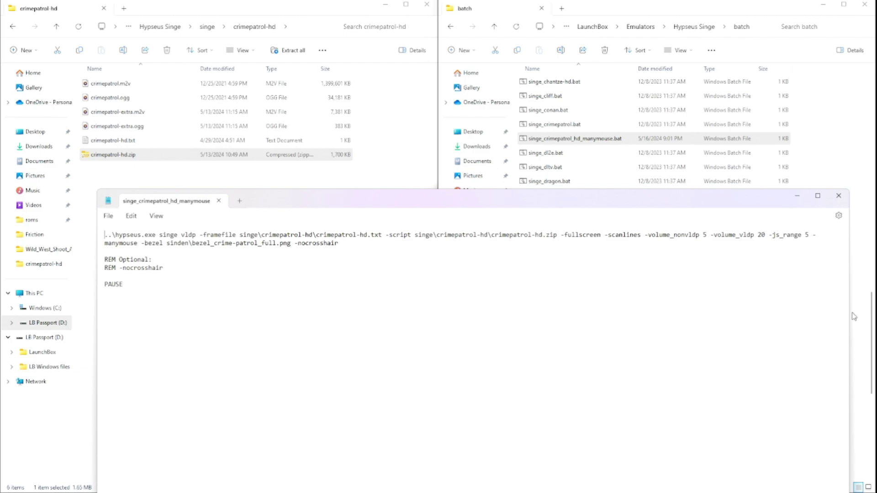
left_click_drag(850, 313, 858, 313)
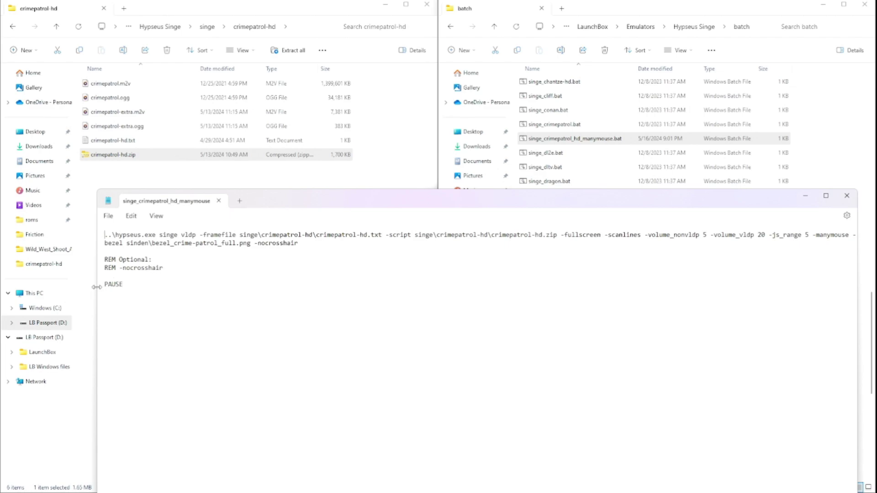
left_click_drag(96, 287, 67, 290)
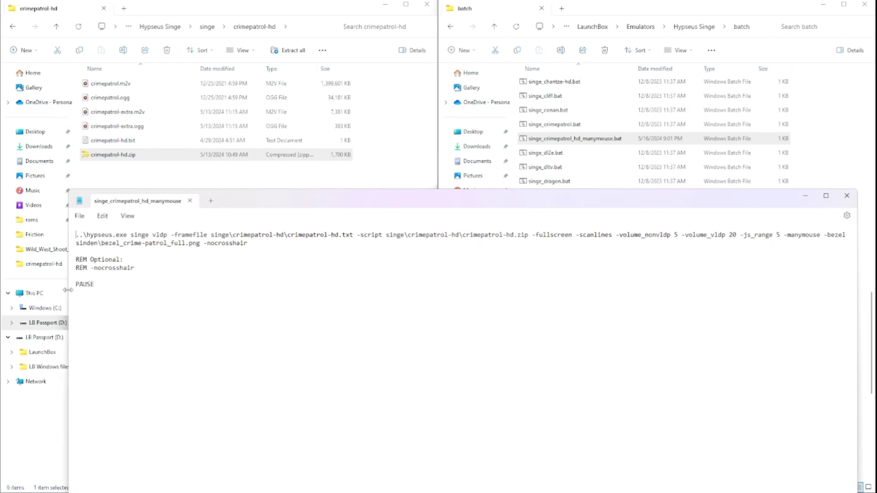
left_click(846, 196)
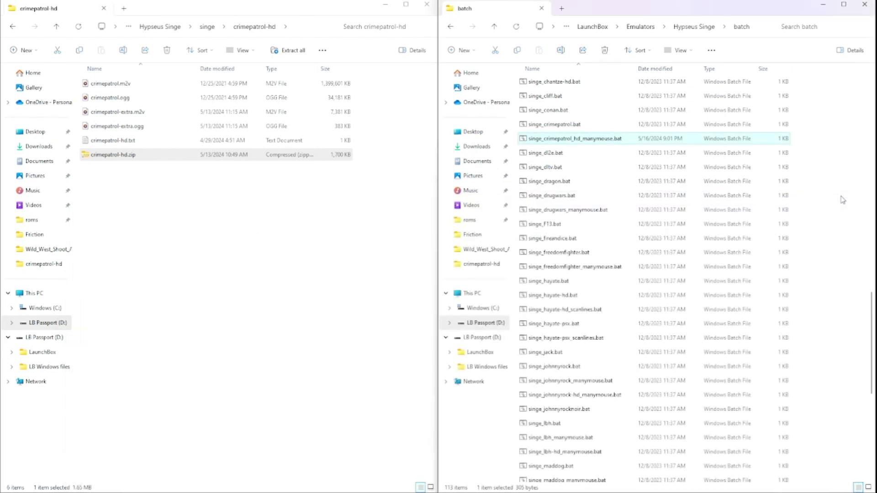
- Run singe_crimepatrol_hd_manymouse.bat to launch the game, and dismiss its console window once the game has exited
double_click(553, 139)
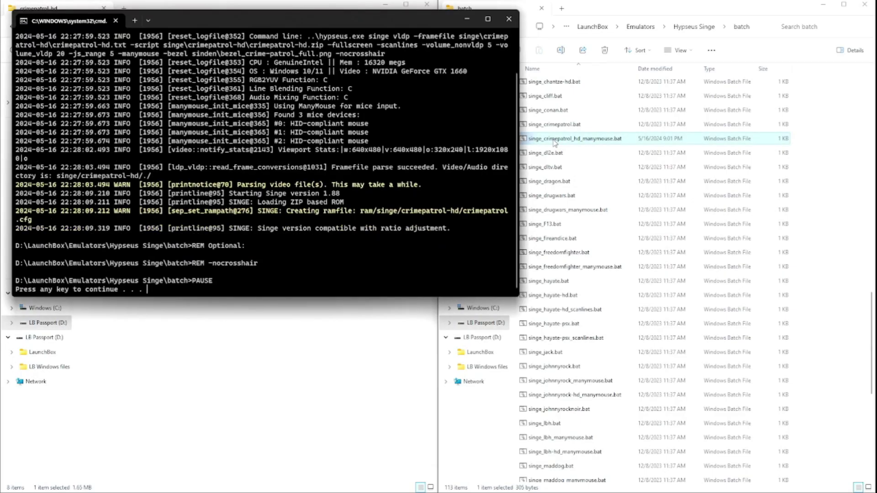
key("space")
left_click(553, 143)
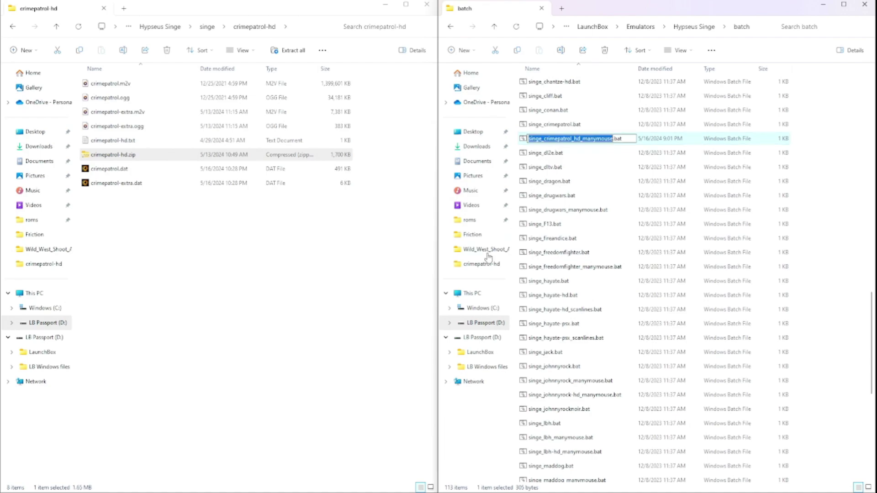
left_click(369, 239)
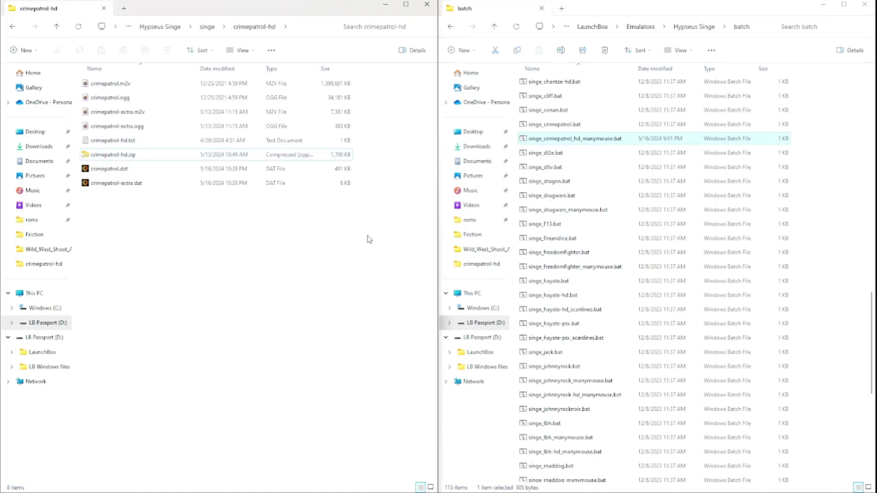
- Examine the .dat files created in singe\crimepatrol-hd and the contents of the ram\singe\crimepatrol-hd folder
left_click(101, 171)
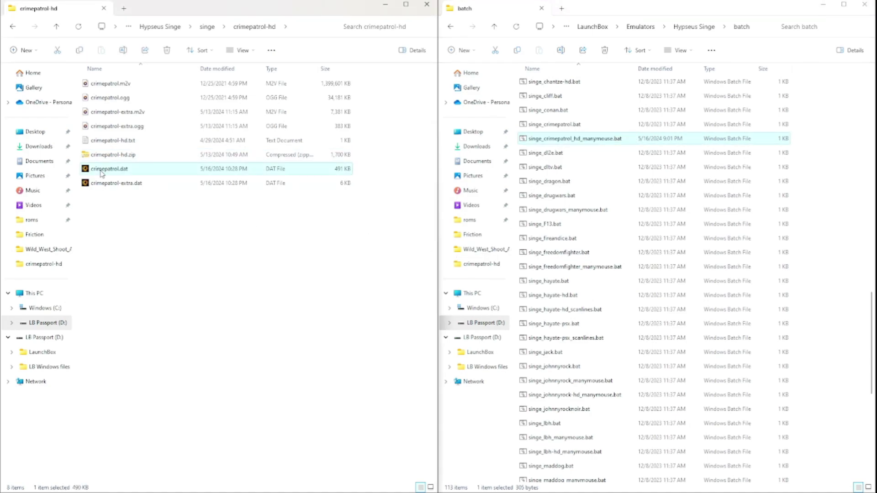
left_click(109, 187)
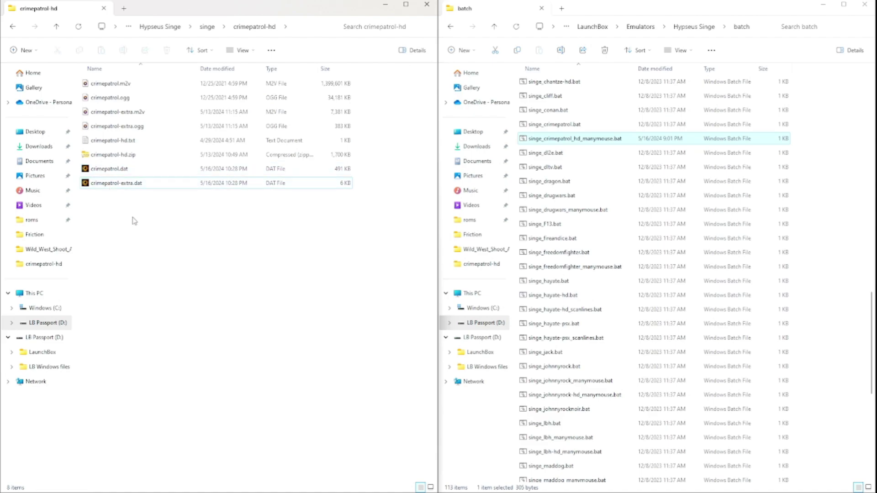
left_click(157, 31)
double_click(104, 170)
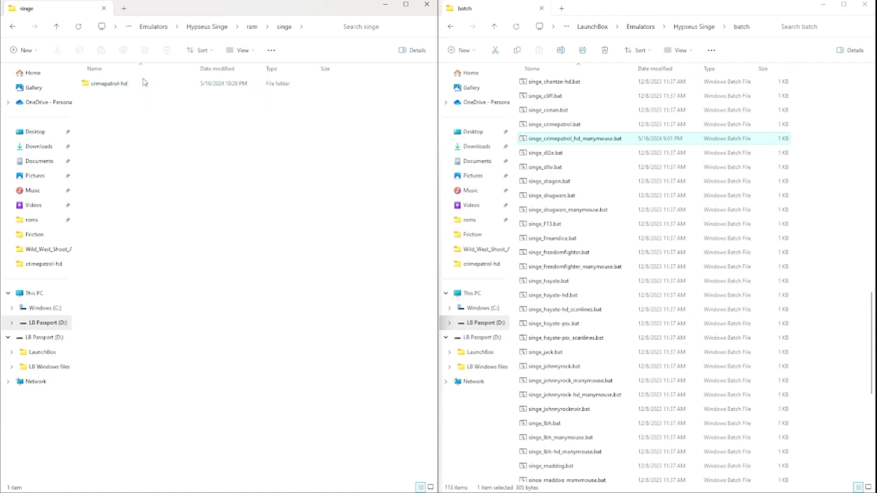
double_click(144, 82)
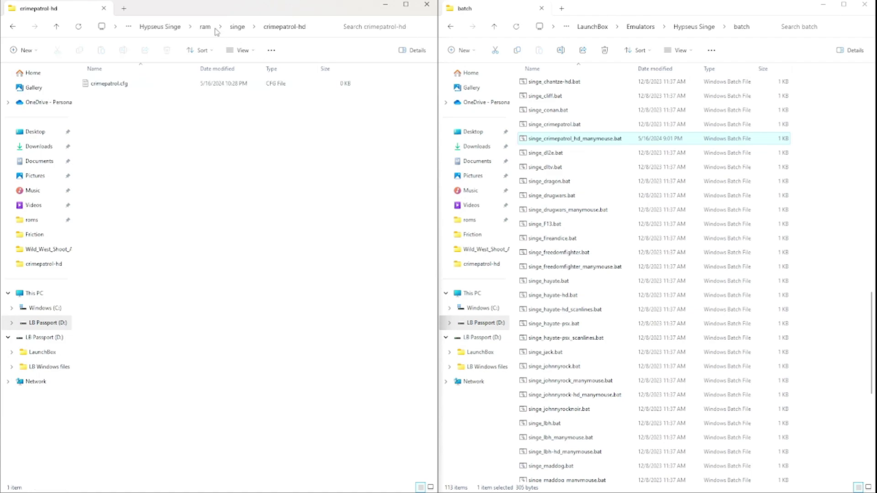
- Go back to the Hypseus Singe folder and open singe\crimepatrol-hd
left_click(163, 27)
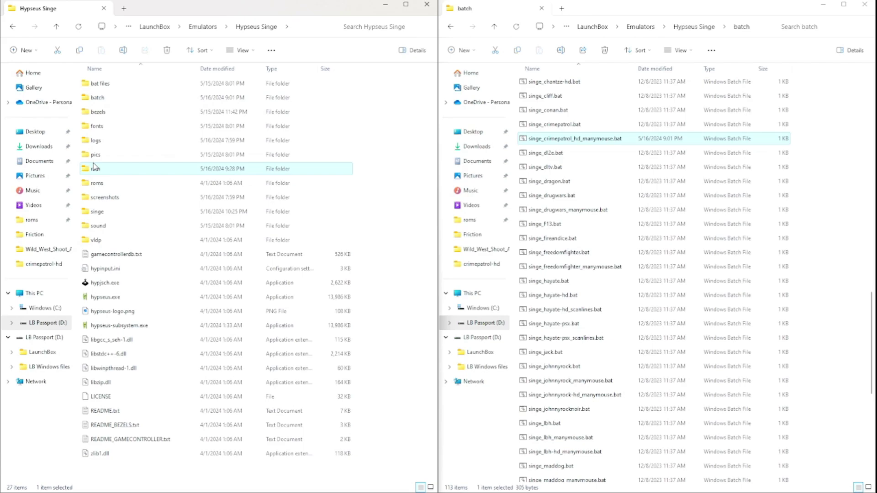
double_click(99, 212)
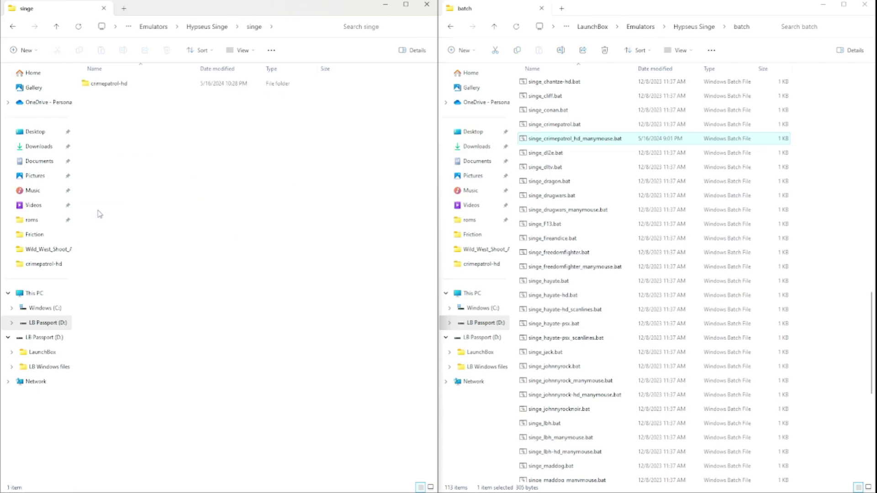
double_click(159, 87)
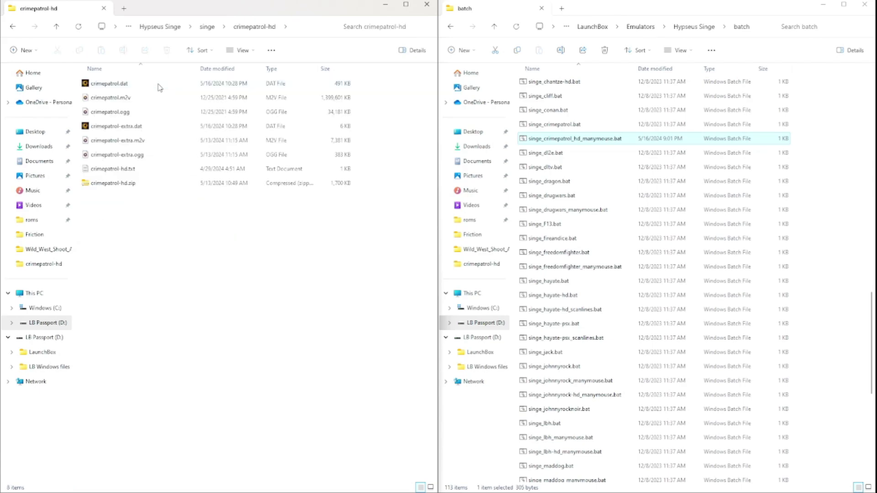